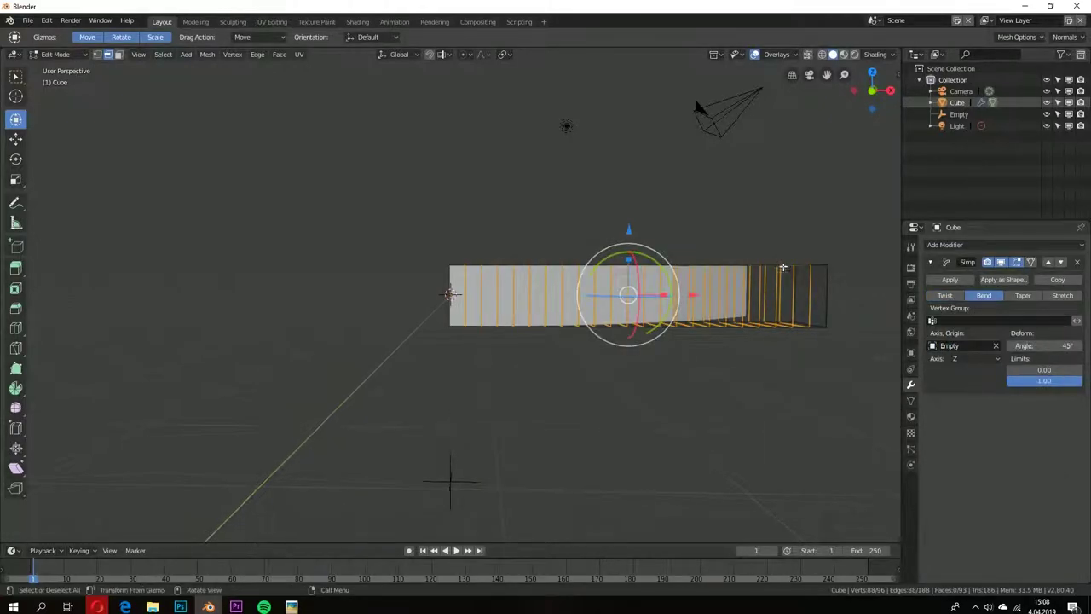
Step: Orbit the view to inspect the tapered bar from the side
middle_click_drag(755, 262, 813, 257)
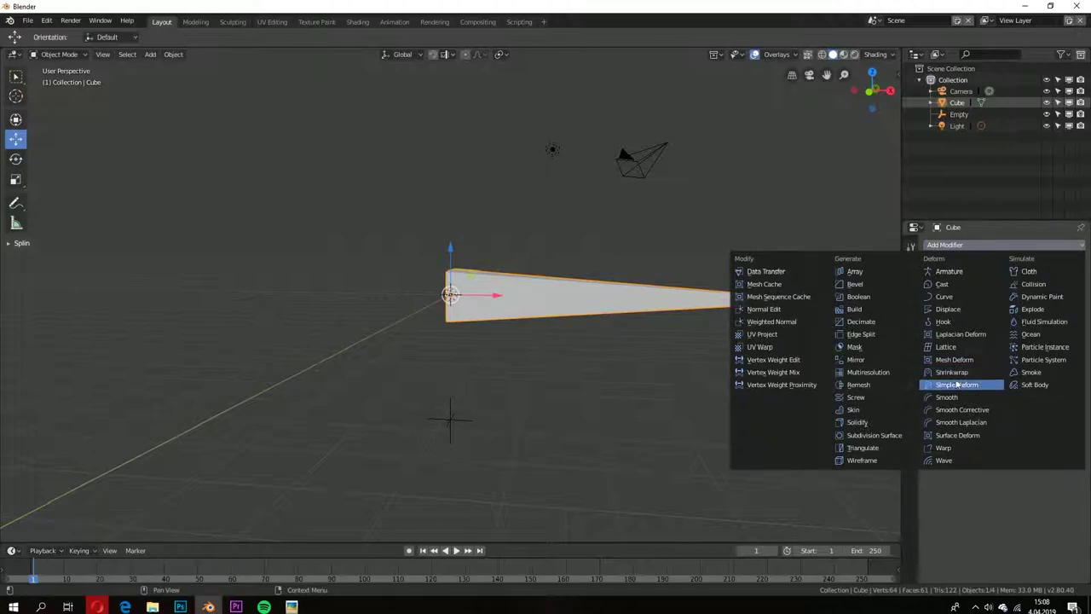
Step: Add a Simple Deform modifier set to Bend, then rotate the arc's centre edge in X-ray view
left_click(956, 384)
left_click(983, 294)
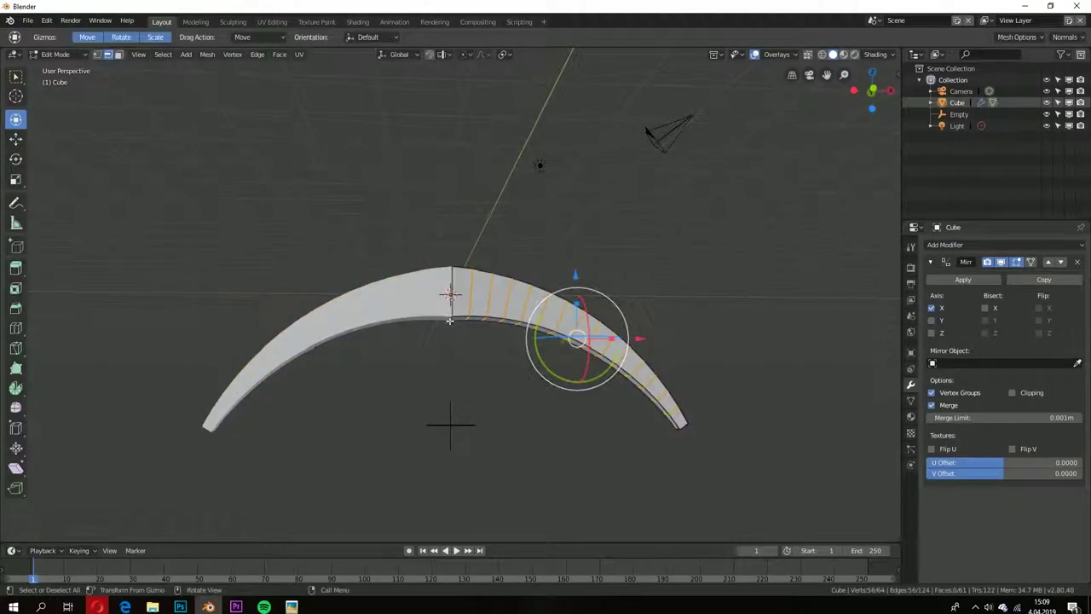
scroll(466, 295, "up", 2)
key("alt+z")
left_click(475, 326)
key("r")
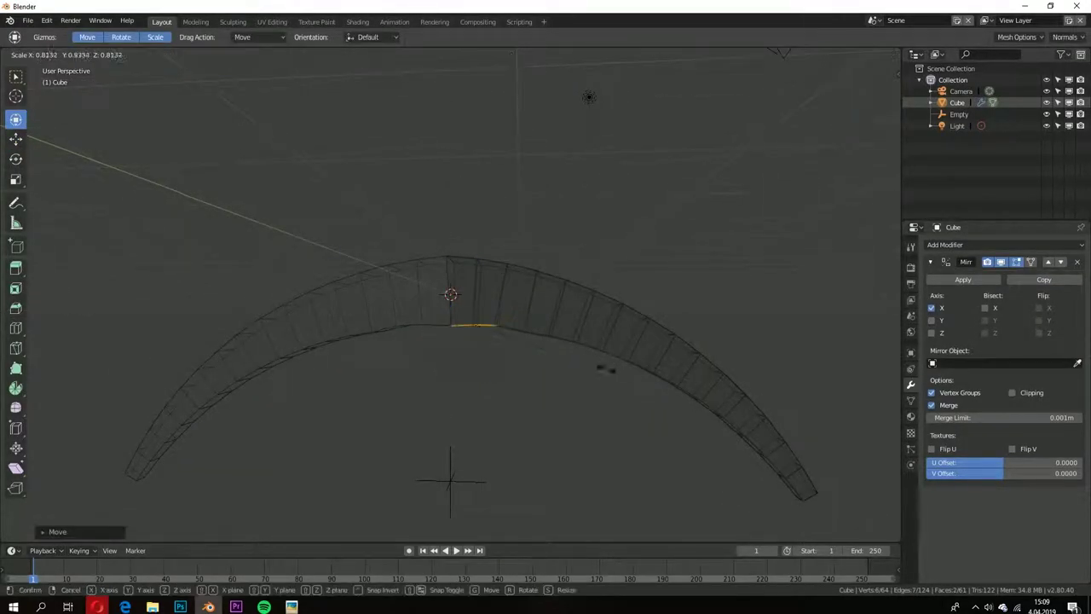
key("Escape")
Step: Flatten the whole arc vertically by scaling on Z, then select its right half
key("a")
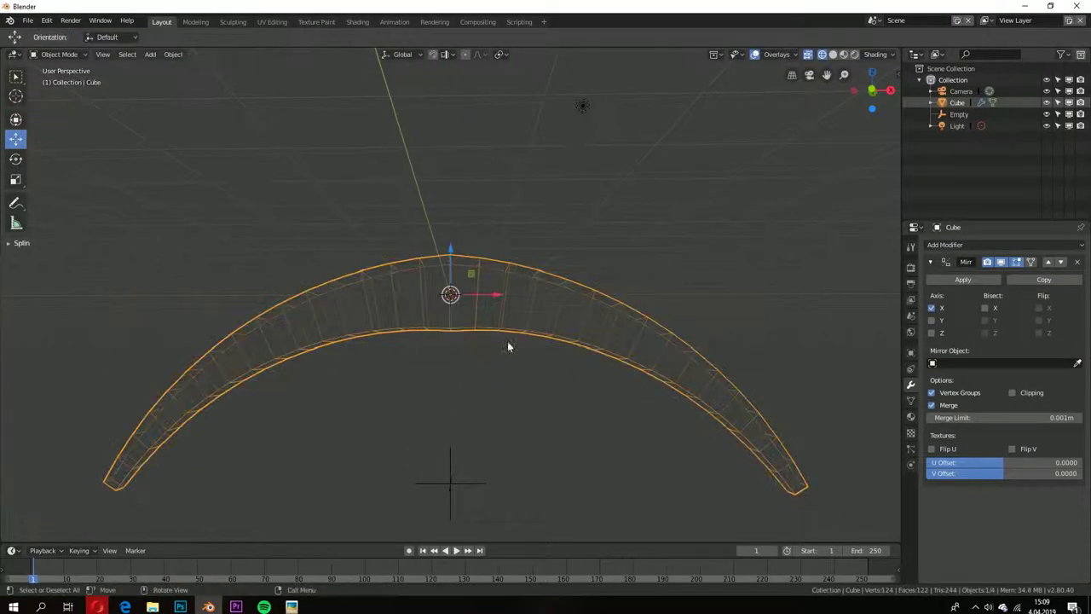
key("alt+a")
scroll(468, 375, "up", 2)
scroll(555, 287, "down", 3)
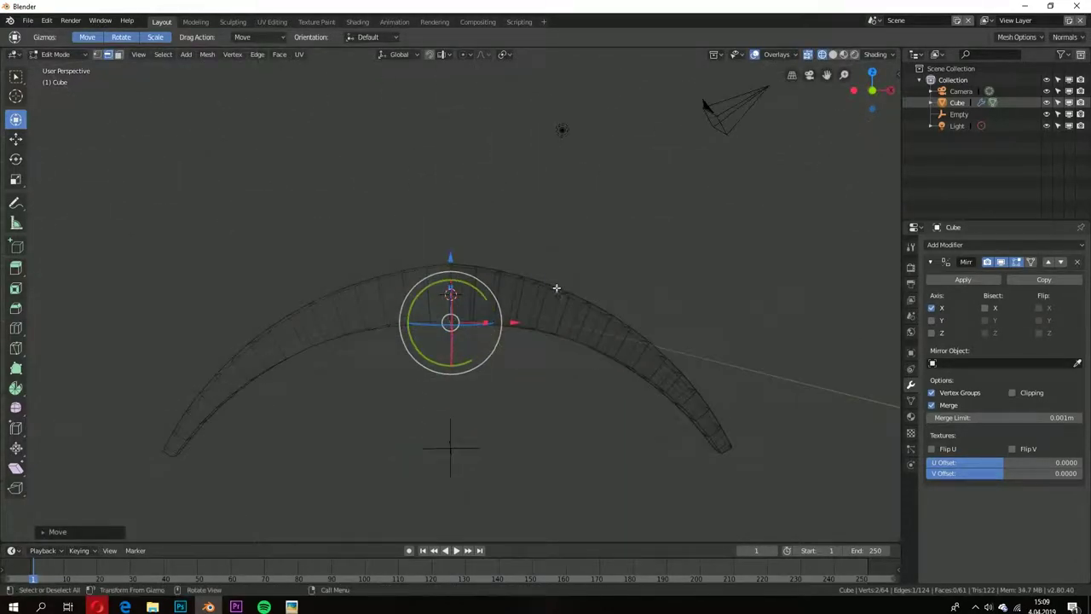
key("a")
key("s")
key("z")
left_click(614, 269)
key("alt+a")
middle_click_drag(478, 256, 543, 254)
Step: Subdivide the selected half, add a Subdivision Surface modifier, and insert a sliding edge loop
key("a")
right_click(543, 253)
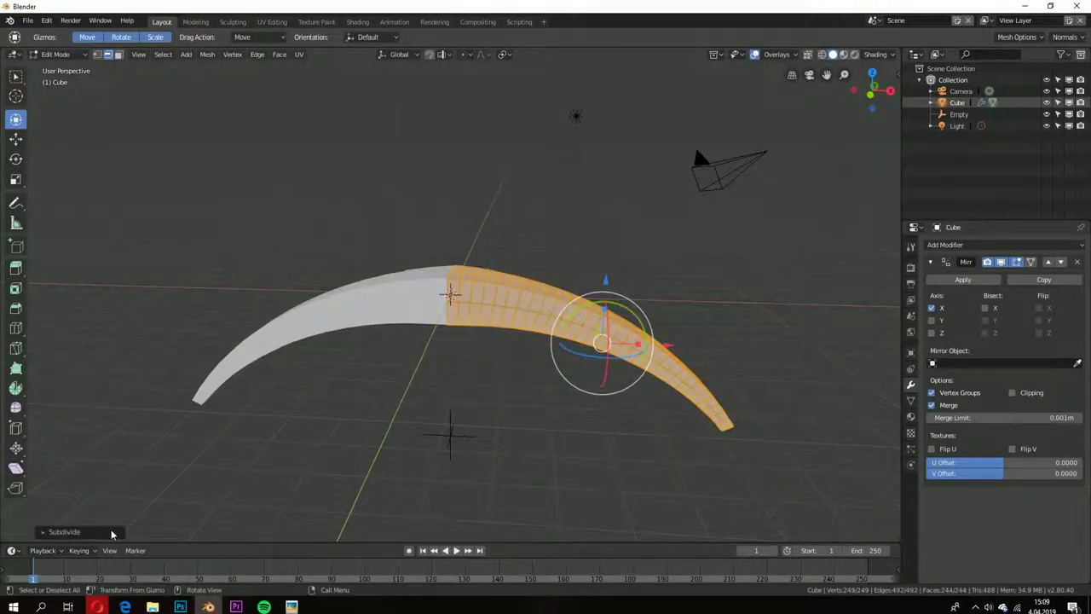
left_click(511, 256)
key("ctrl+2")
middle_click_drag(597, 298, 672, 250)
scroll(672, 251, "up", 3)
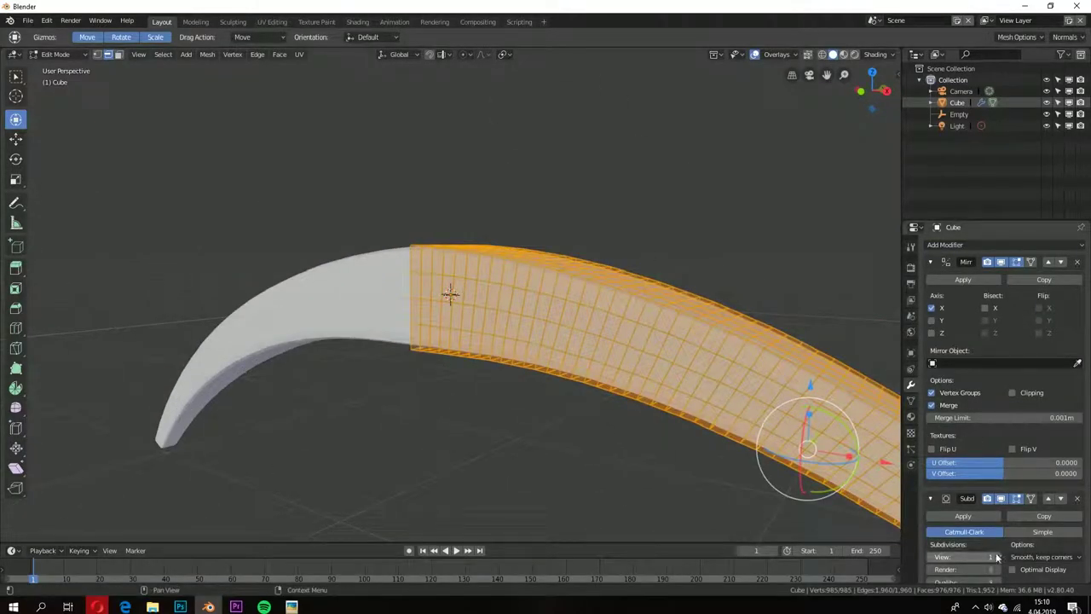
key("ctrl+r")
left_click(530, 358)
left_click(530, 358)
Step: In Object Mode, shrink the crossguard slightly and switch to front orthographic view
key("Tab")
middle_click_drag(597, 268, 823, 321)
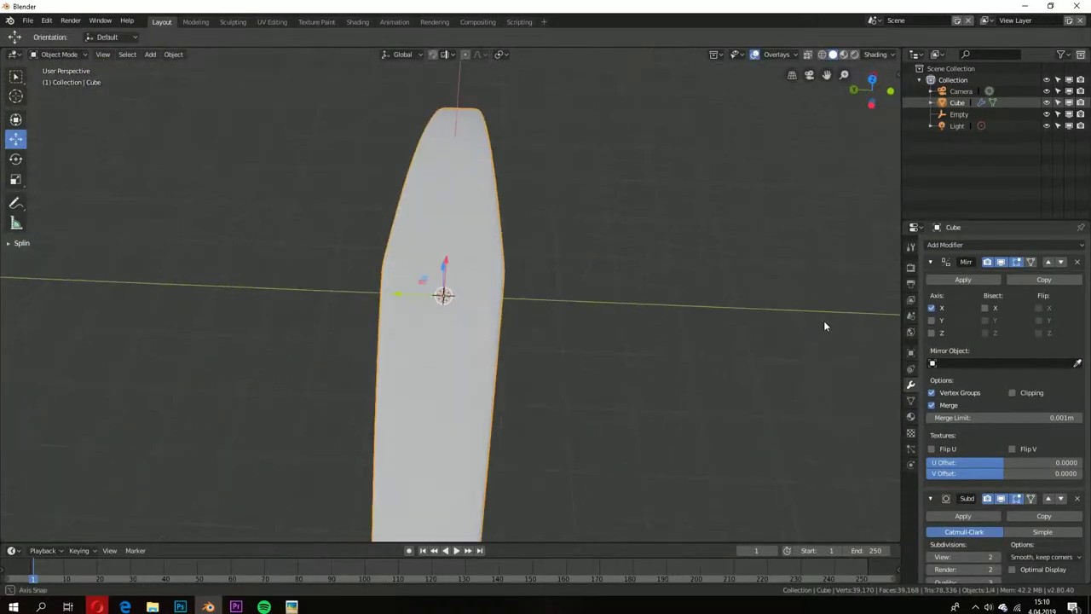
key("s")
left_click(582, 232)
key("KP_1")
scroll(582, 232, "down", 3)
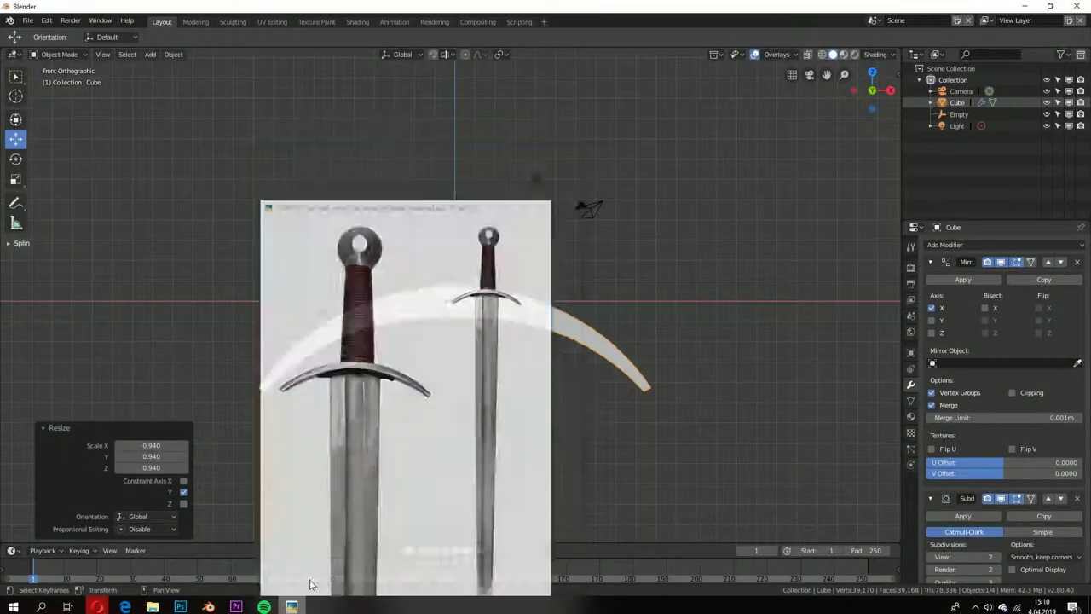
scroll(458, 318, "up", 5)
key("g")
right_click(458, 317)
key("shift+a")
Step: Add a spiral curve and enter a new height value of 1
left_click(595, 335)
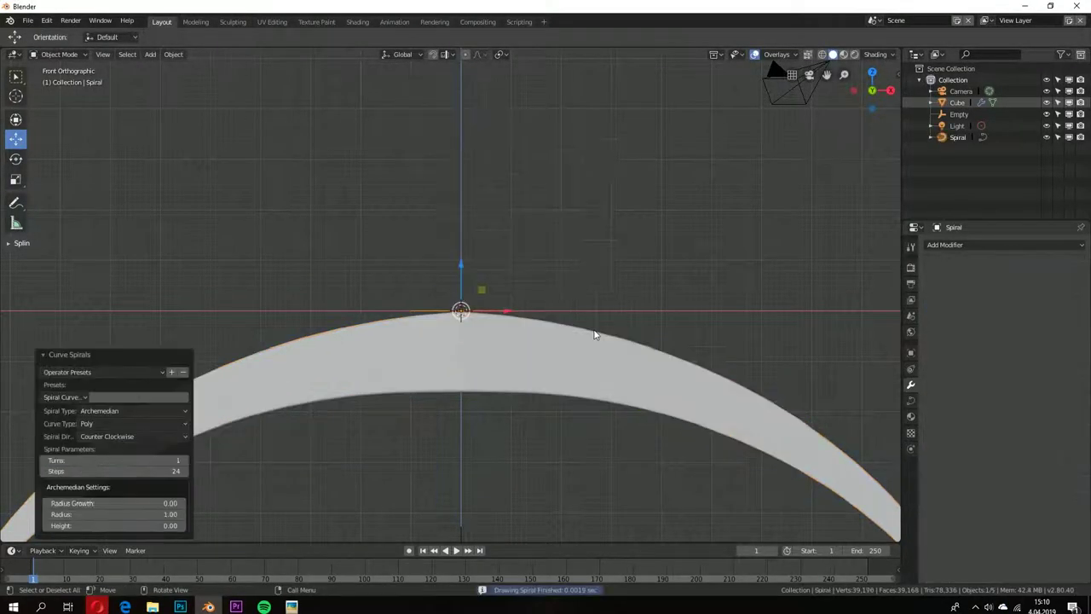
type("1")
key("Return")
scroll(423, 264, "down", 5)
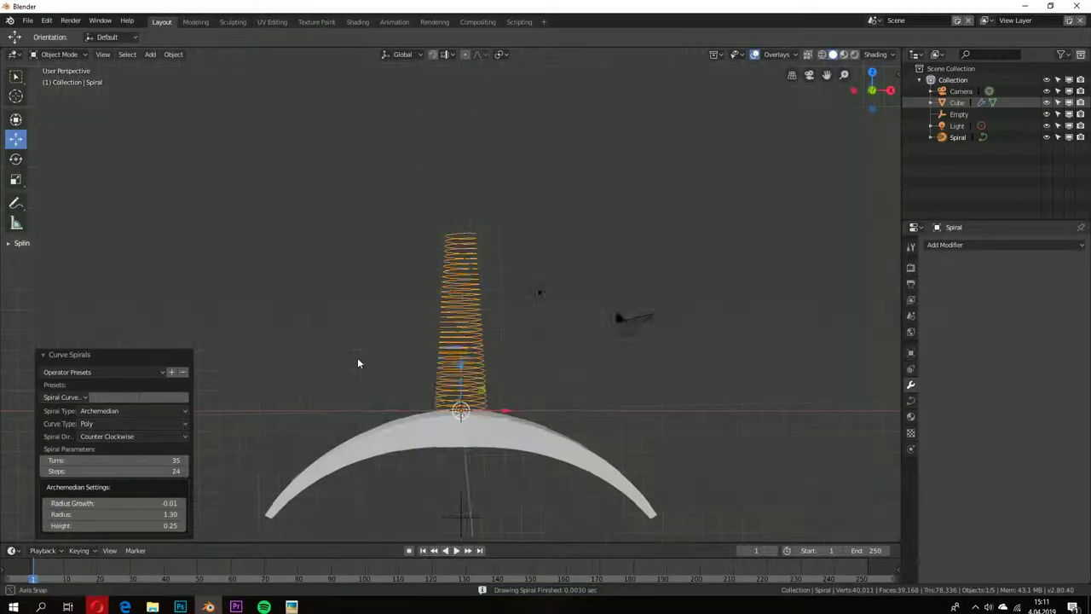
middle_click_drag(358, 357, 409, 362)
Step: Set the spiral's twist method to Z-Up, lower height to 0.22, and try extrude and fill settings
left_click(910, 400)
left_click(1036, 323)
left_click(1031, 312)
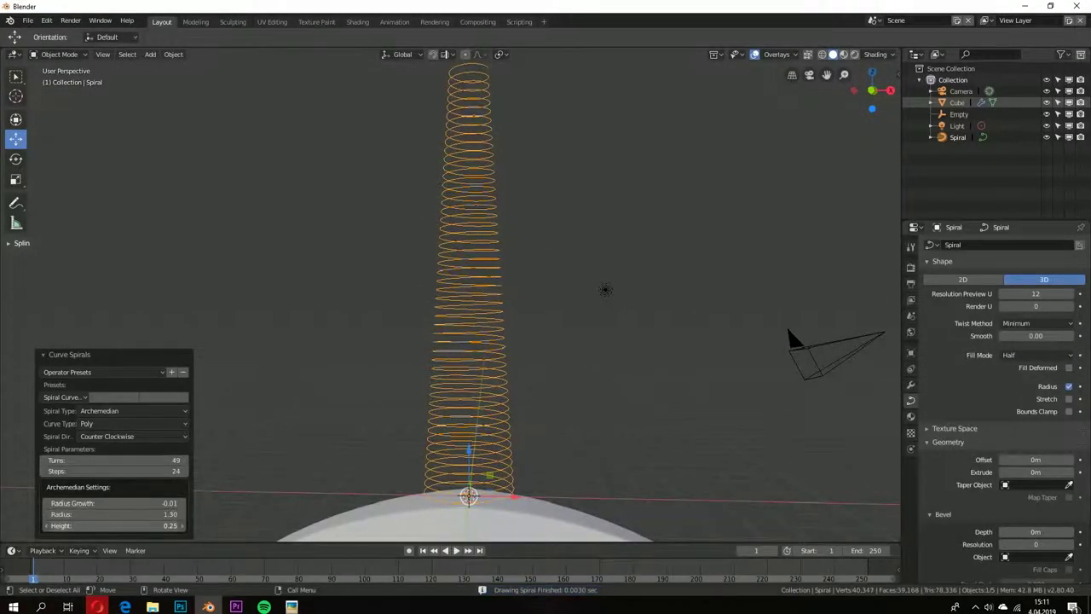
left_click_drag(115, 525, 103, 525)
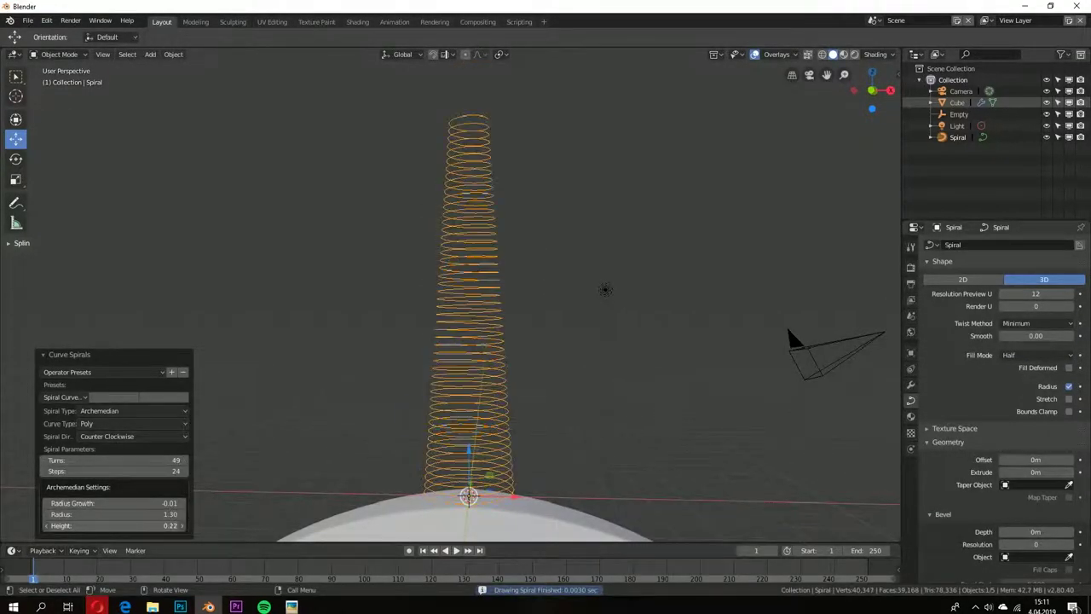
left_click_drag(1033, 472, 1047, 471)
left_click(1022, 355)
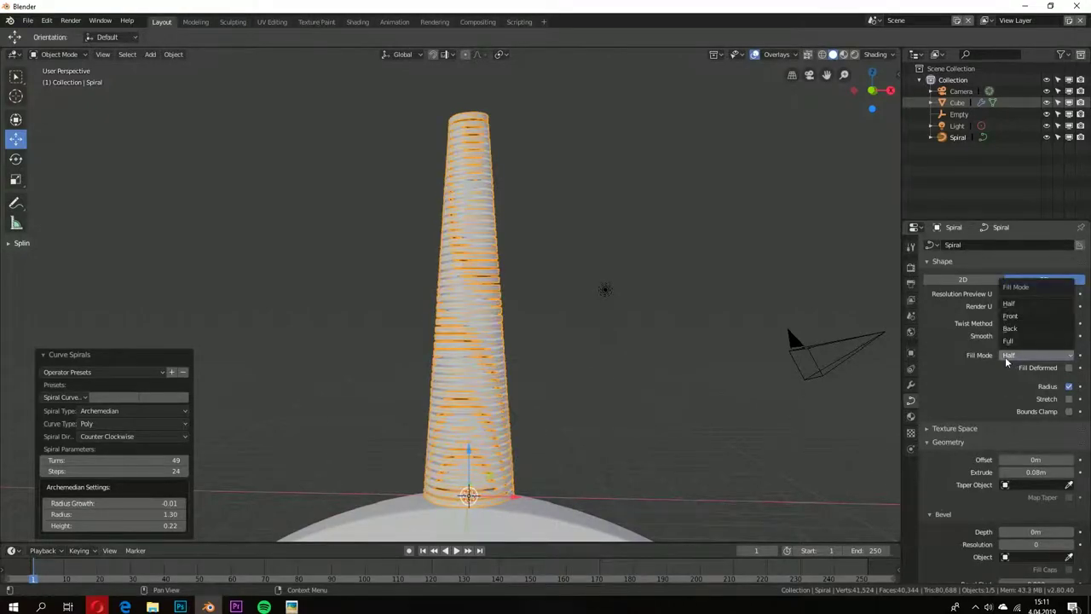
key("ctrl+z")
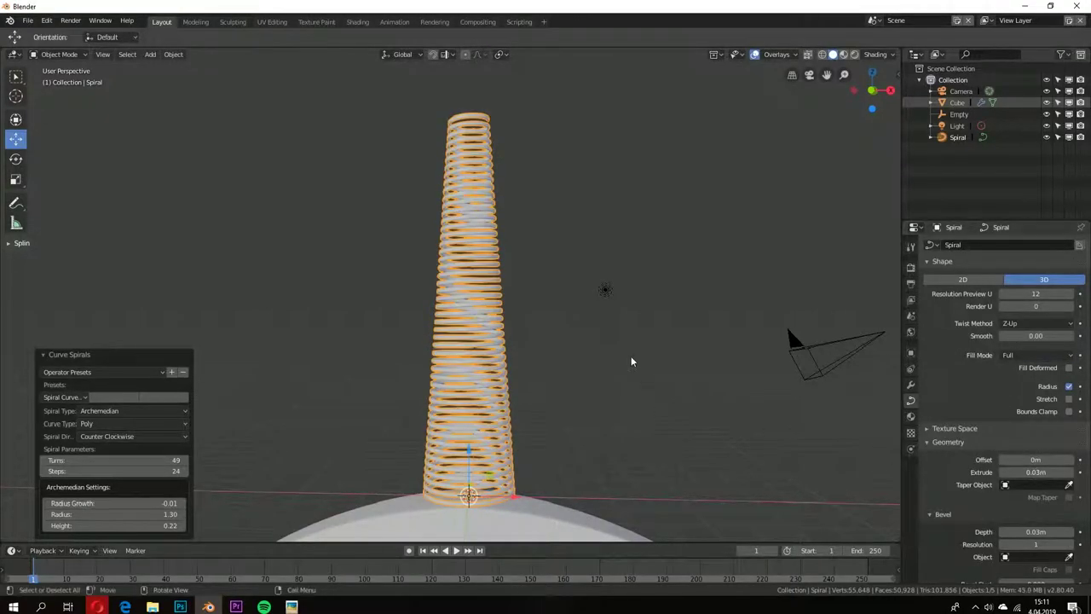
Step: Lower the spiral height to 0.10 and keep radius growth at -0.01
left_click_drag(115, 525, 85, 525)
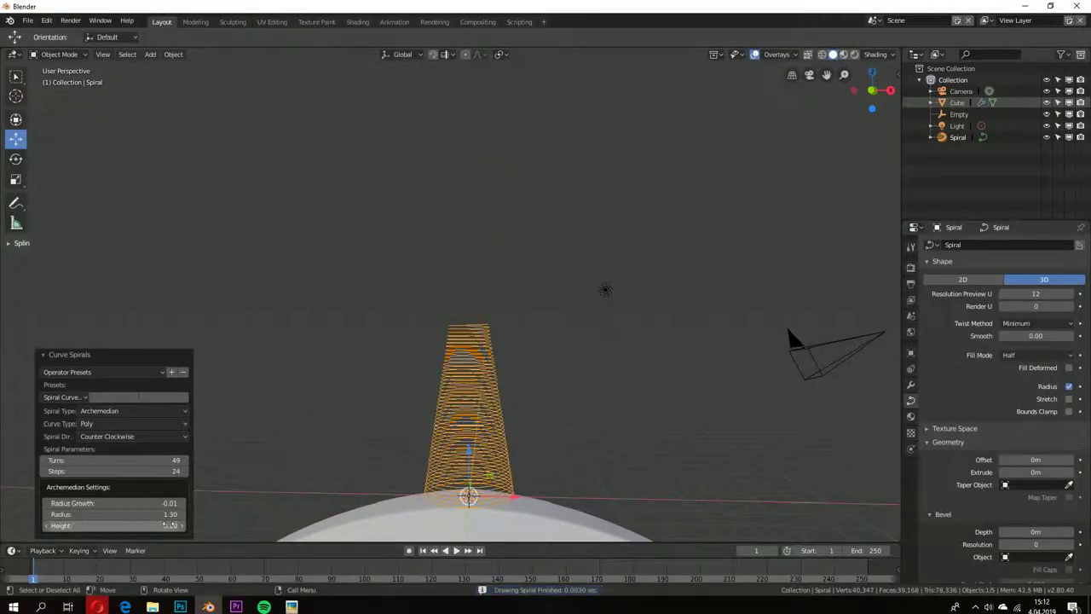
middle_click_drag(443, 358, 438, 395)
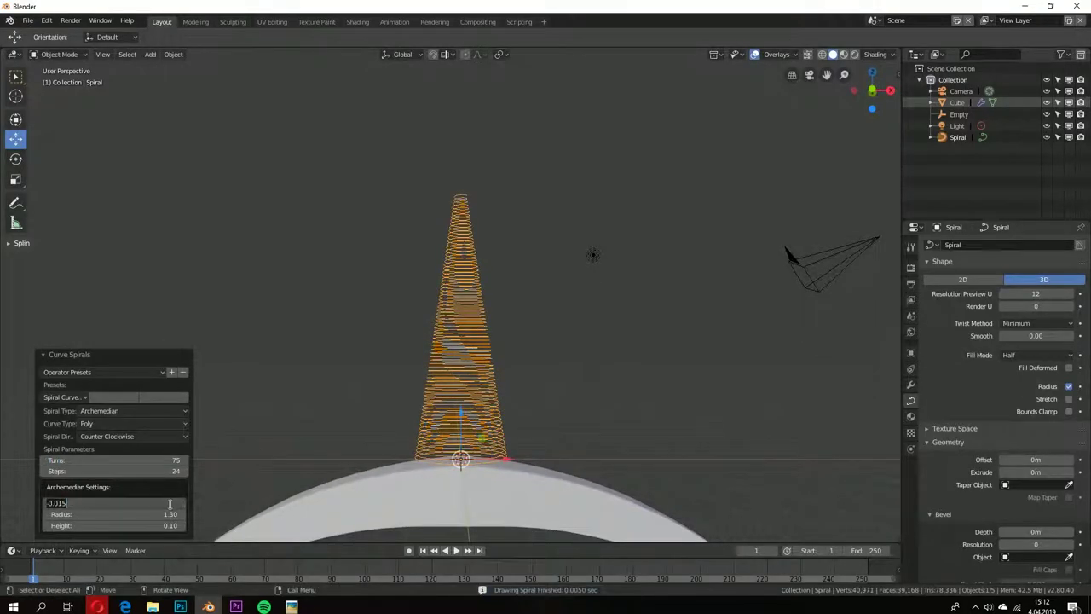
key("BackSpace")
type("7")
key("Return")
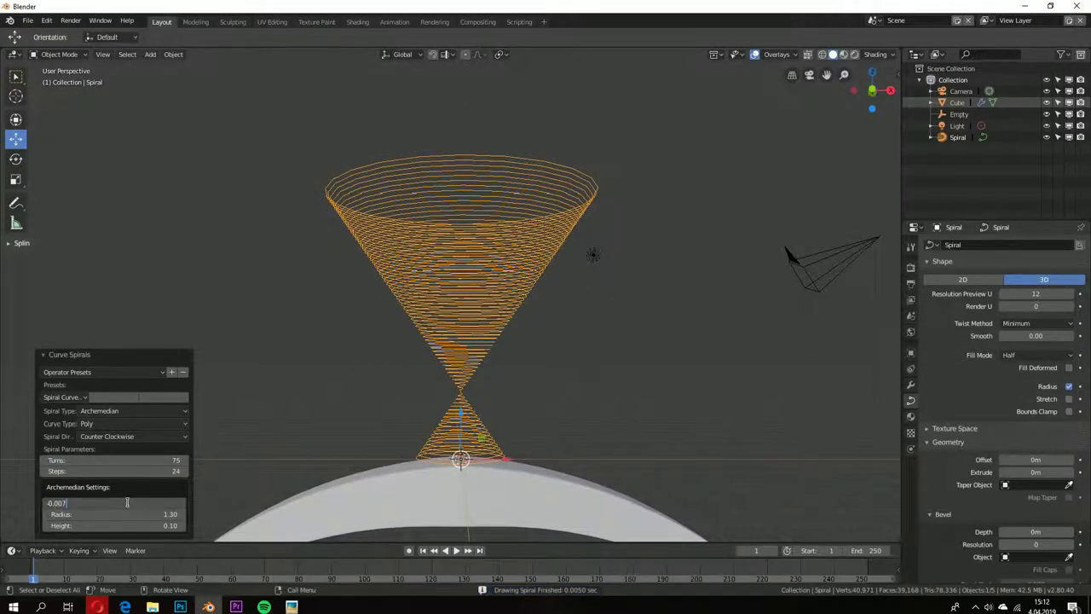
key("Return")
Step: Set the spiral's twist to Z-Up, bevel depth 0.04 m and extrude 0.01 m
left_click(1029, 323)
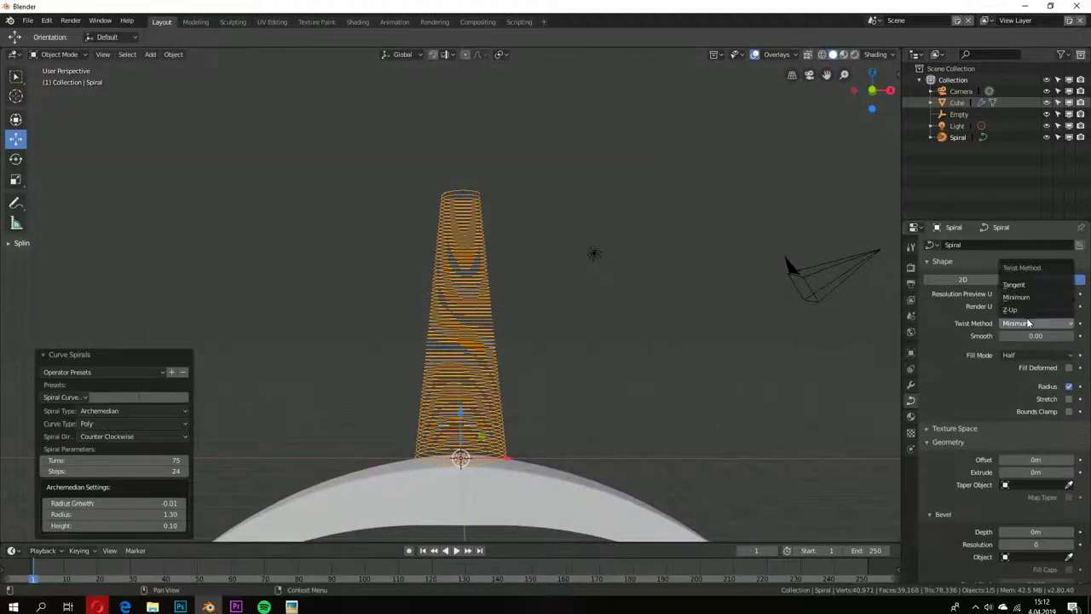
left_click(1038, 531)
type(".01")
key("Return")
scroll(730, 214, "up", 3)
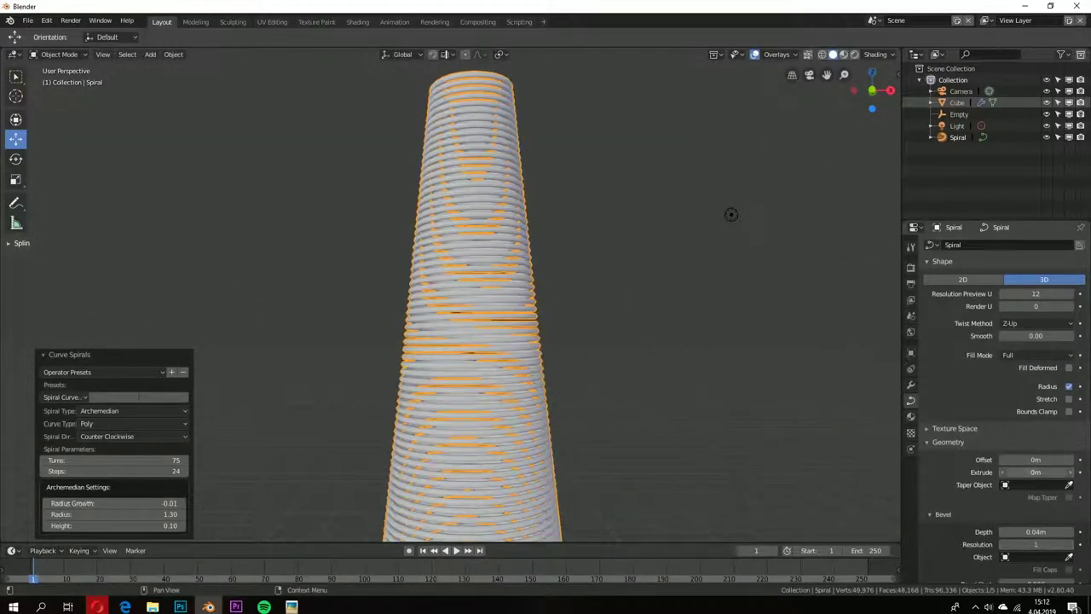
type(".05")
key("Return")
left_click(1045, 472)
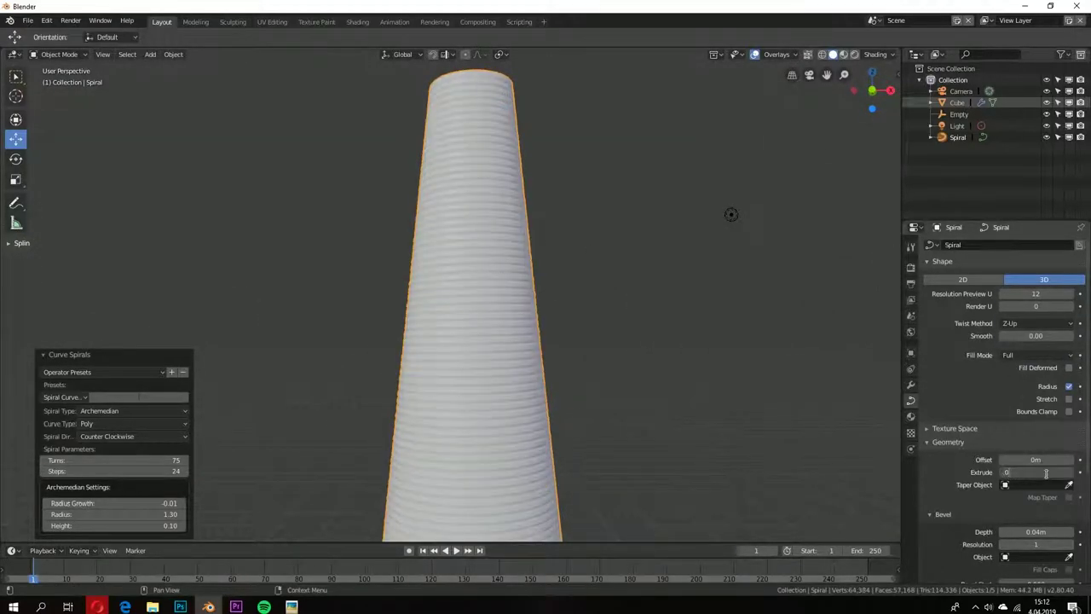
type(".01")
key("Return")
Step: Thin the spiral grip by scaling on Y, then select the crossguard
middle_click_drag(836, 367, 882, 359)
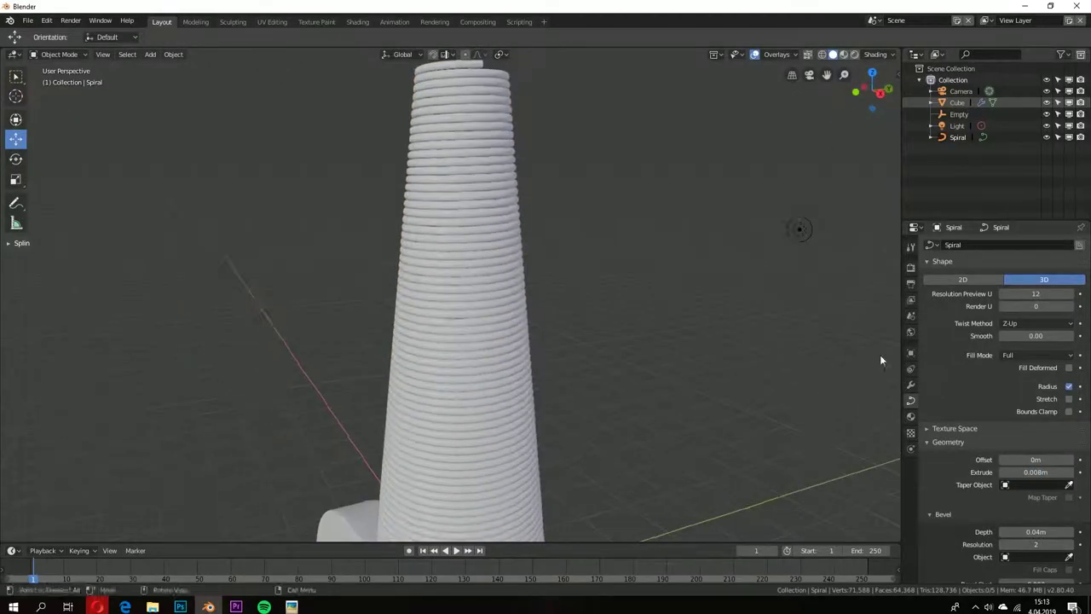
middle_click_drag(799, 229, 474, 332)
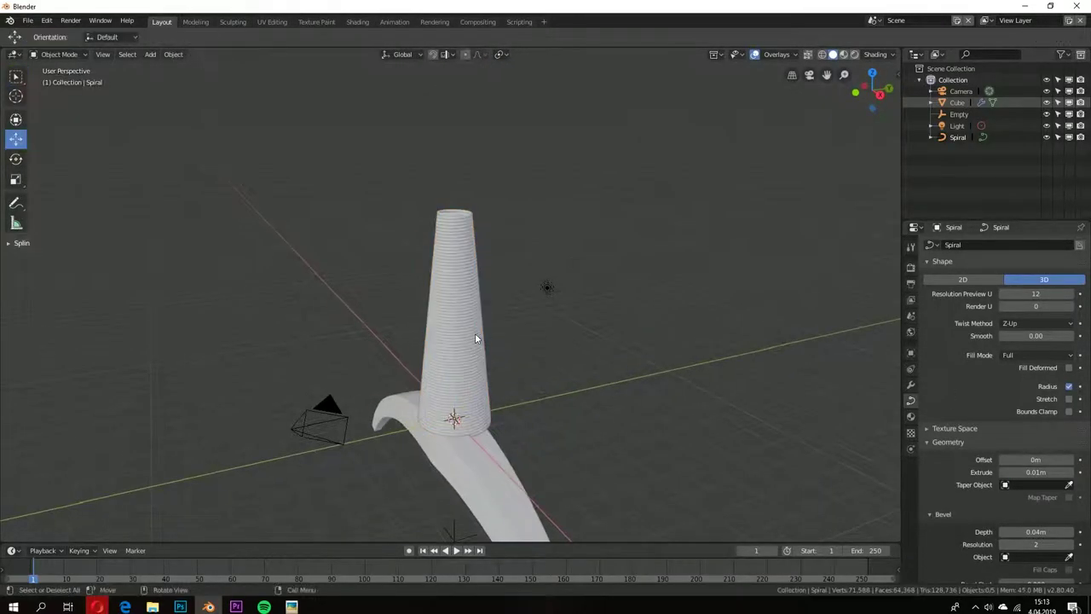
key("s")
key("y")
left_click(552, 378)
mouse_move(551, 379)
middle_mouse_down()
mouse_move(517, 386)
mouse_move(545, 383)
middle_mouse_up()
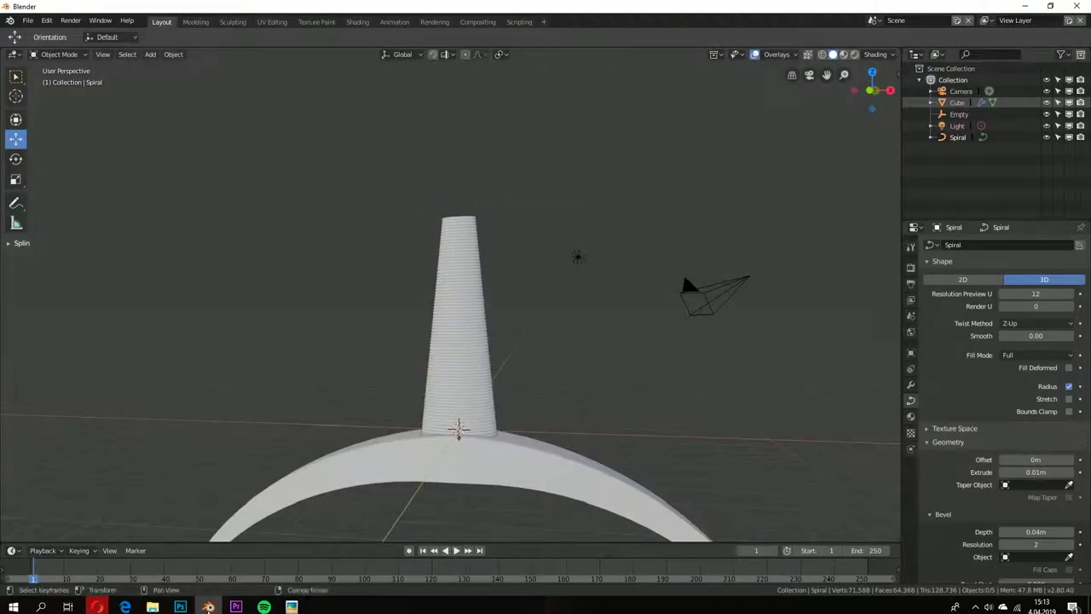
left_click(291, 606)
left_click(291, 606)
left_click(366, 427)
Step: Raise the crossguard 0.197 m along Z and view it from the front
key("g")
key("z")
left_click(528, 347)
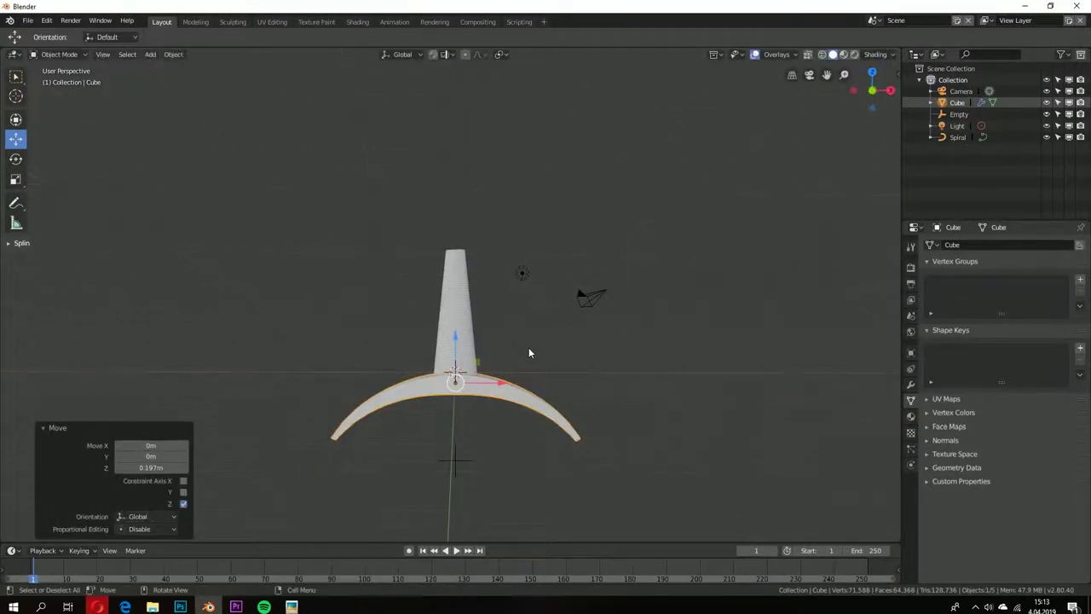
key("KP_1")
Step: Add a cylinder, move it to the top of the grip, and rotate it 90° on X
key("shift+a")
left_click(597, 309)
key("g")
key("z")
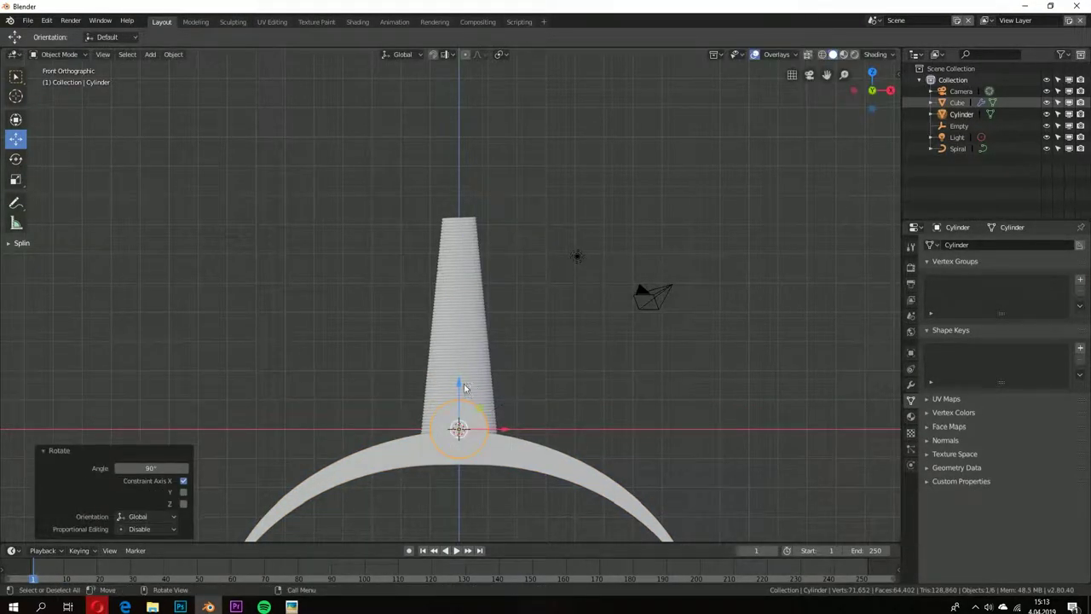
middle_click_drag(461, 383, 452, 522)
type("rx90")
key("Return")
Step: Extrude the pommel disc's cap face in place and scale it to a new size
middle_click_drag(478, 256, 512, 245)
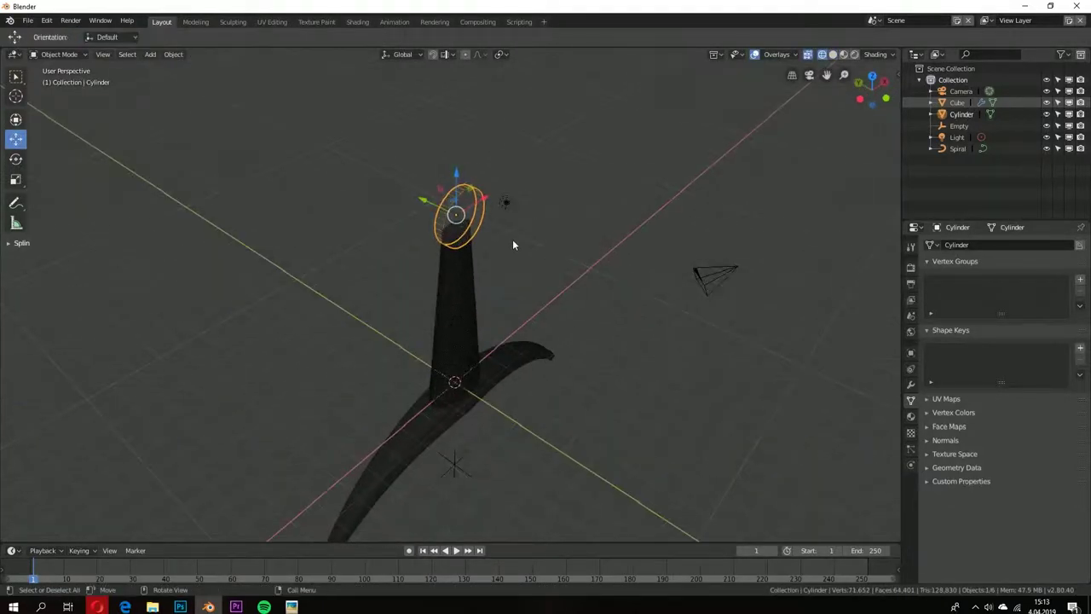
left_click(577, 188)
middle_click_drag(578, 168, 597, 256)
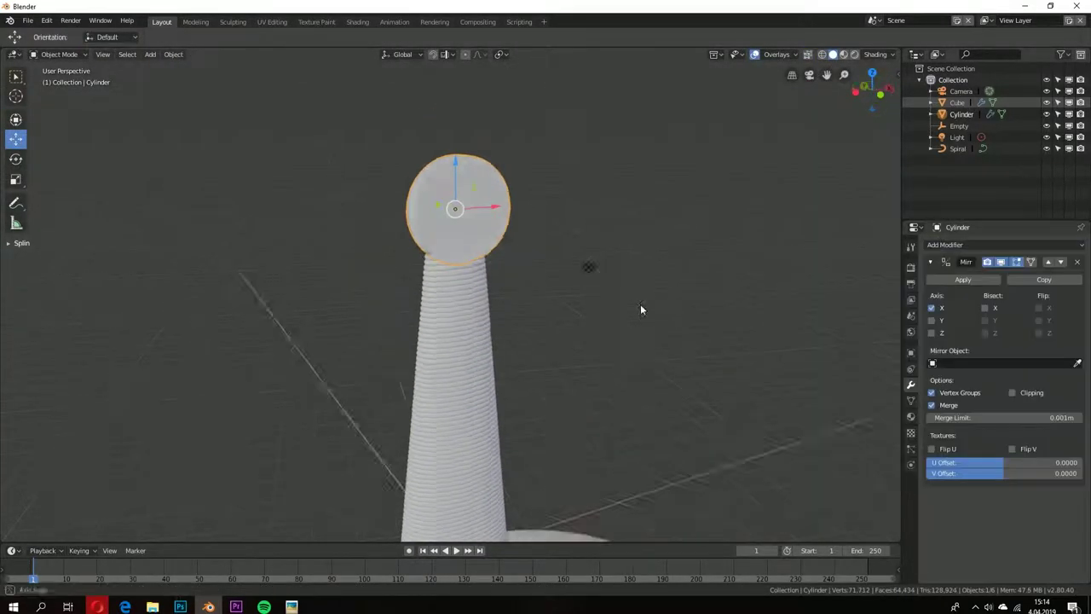
key("KP_1")
key("Tab")
left_click(460, 208)
key("e")
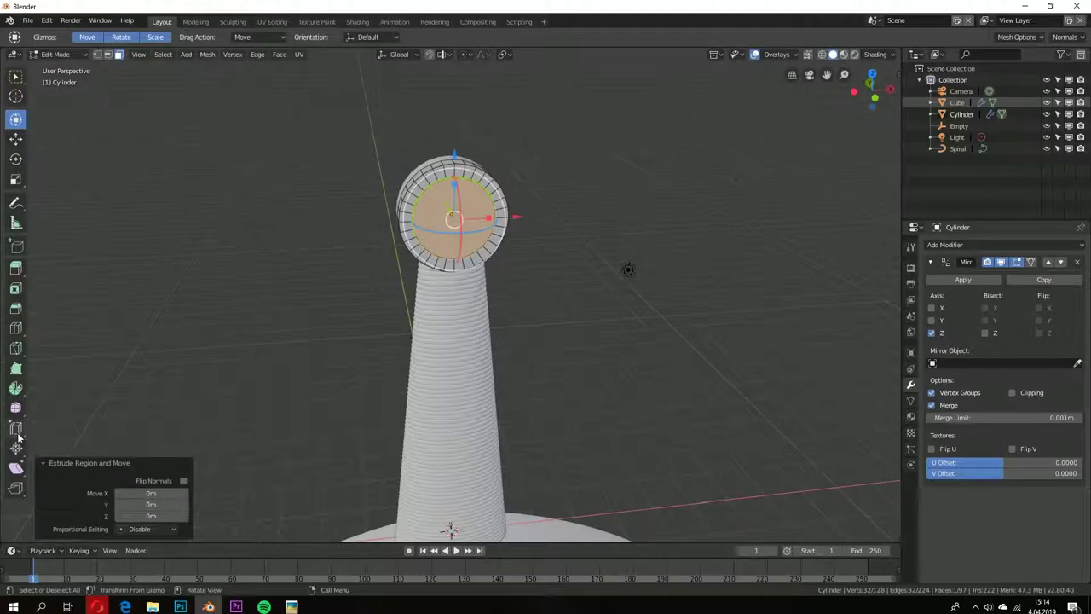
middle_click_drag(460, 208, 495, 248)
key("s")
left_click(565, 225)
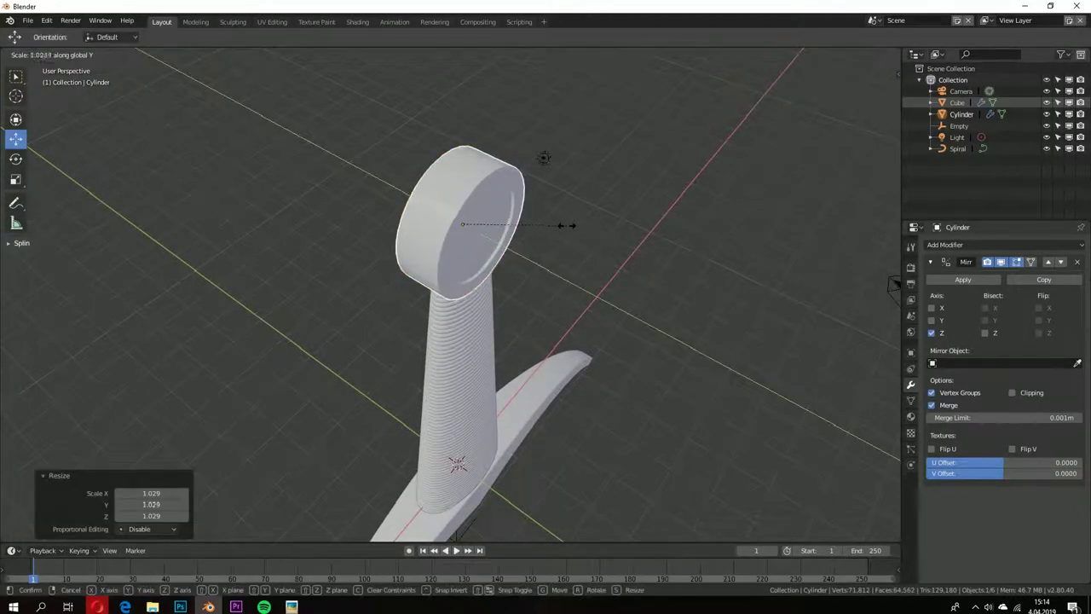
middle_click_drag(565, 224, 589, 250)
scroll(590, 249, "down", 2)
Step: Add Subdivision Surface to the pommel and slide a new loop cut toward the cap rim
key("ctrl+1")
middle_click_drag(540, 202, 497, 230)
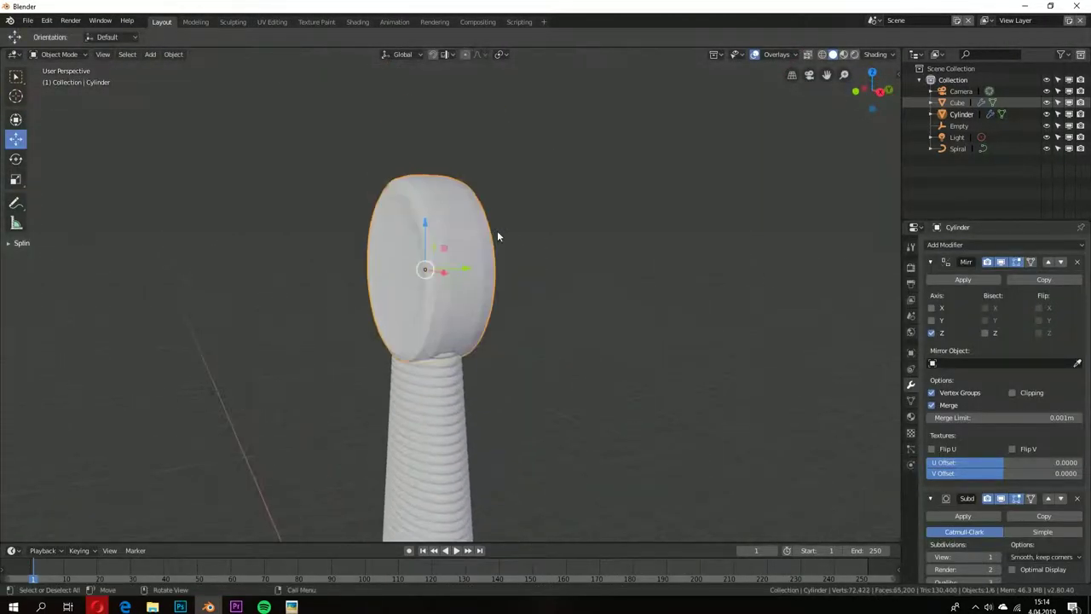
key("g")
key("g")
left_click(420, 208)
middle_click_drag(420, 209, 554, 186)
scroll(554, 186, "up", 2)
middle_click_drag(827, 418, 358, 186)
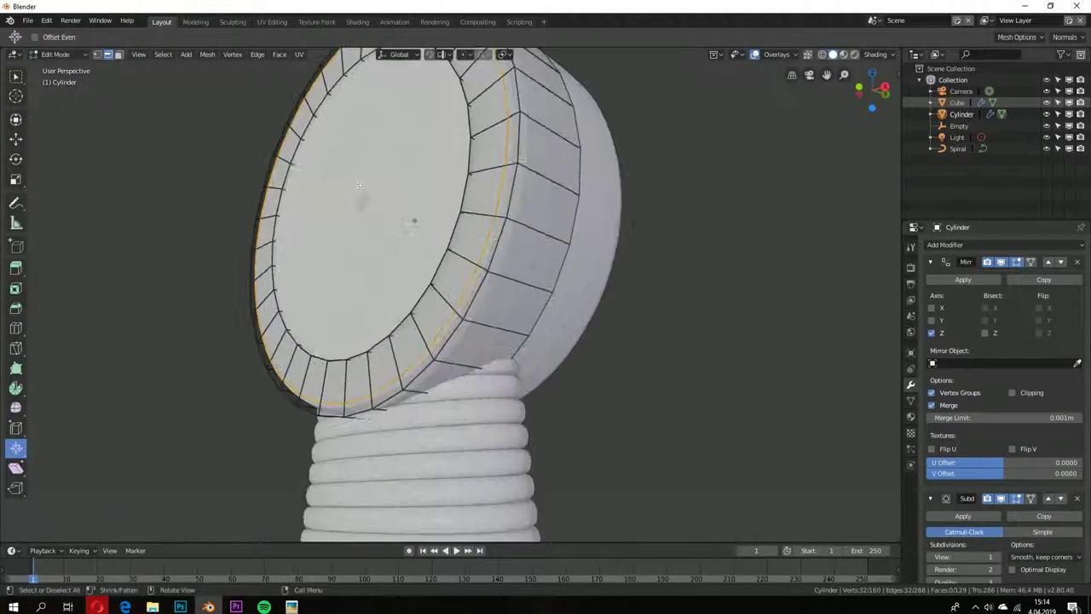
left_click(495, 256)
middle_click_drag(494, 256, 303, 294)
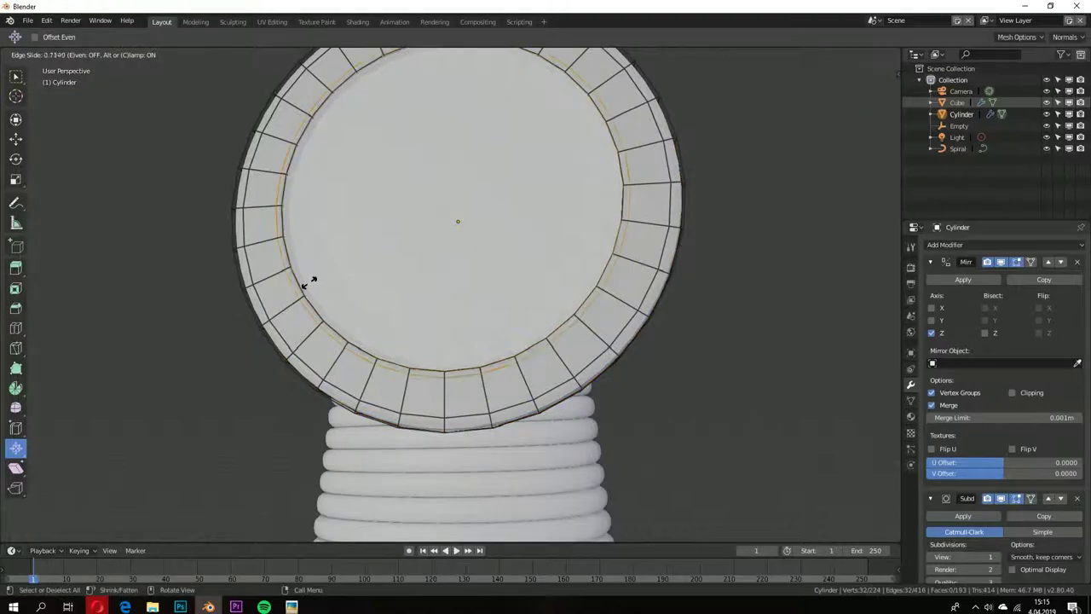
left_click(311, 284)
Step: In wireframe, slide another rim edge loop, then return to Object Mode in front view
middle_click_drag(311, 284, 293, 315)
key("z")
left_click(207, 316)
scroll(426, 373, "up", 3)
key("g")
key("g")
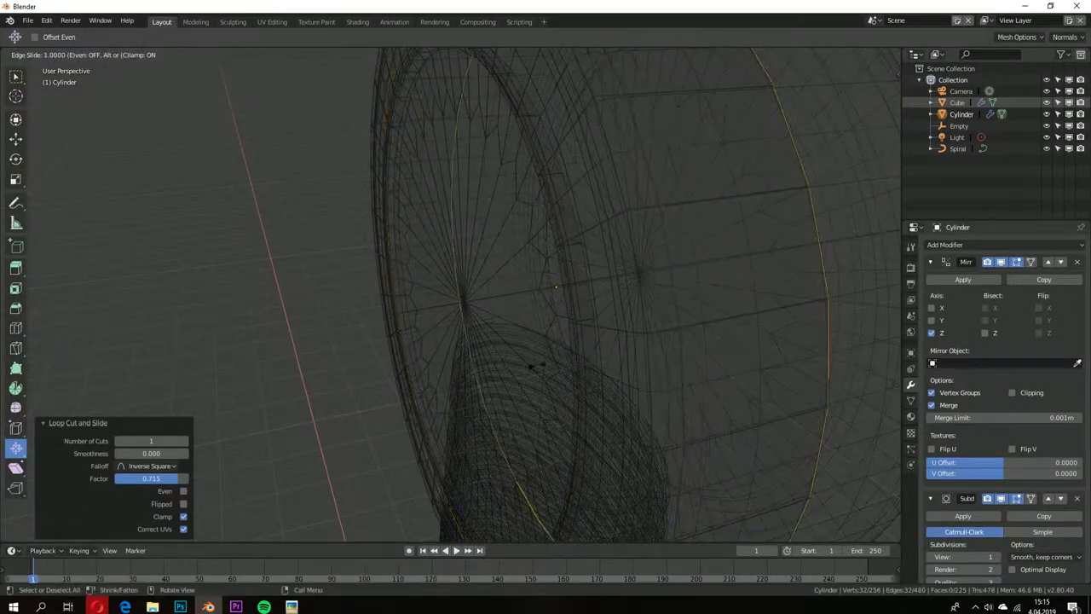
left_click(555, 286)
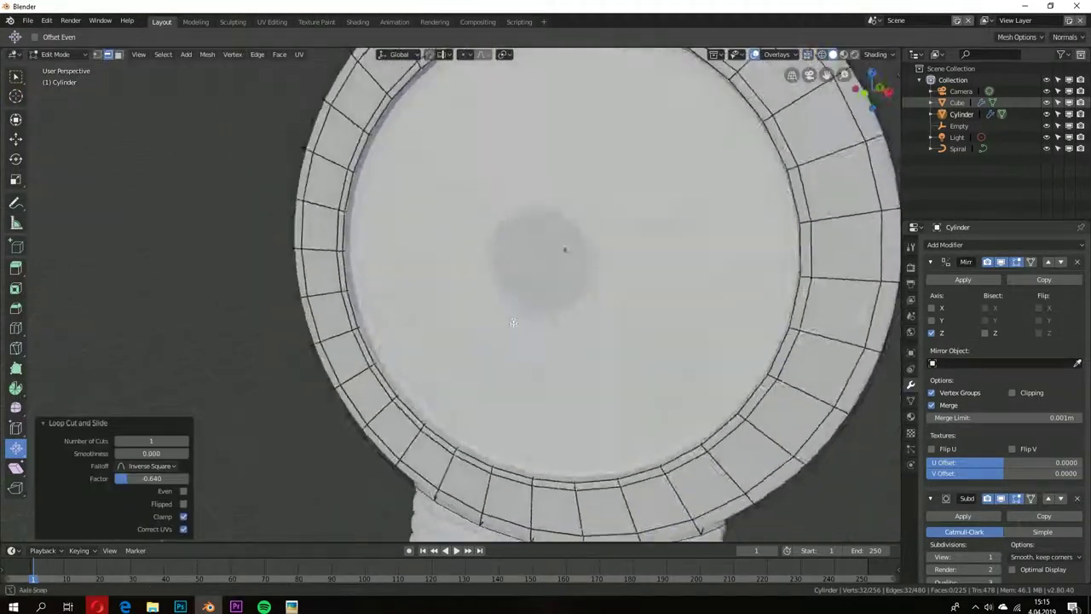
key("Tab")
key("KP_1")
scroll(514, 377, "down", 3)
key("alt+Tab")
key("alt+Tab")
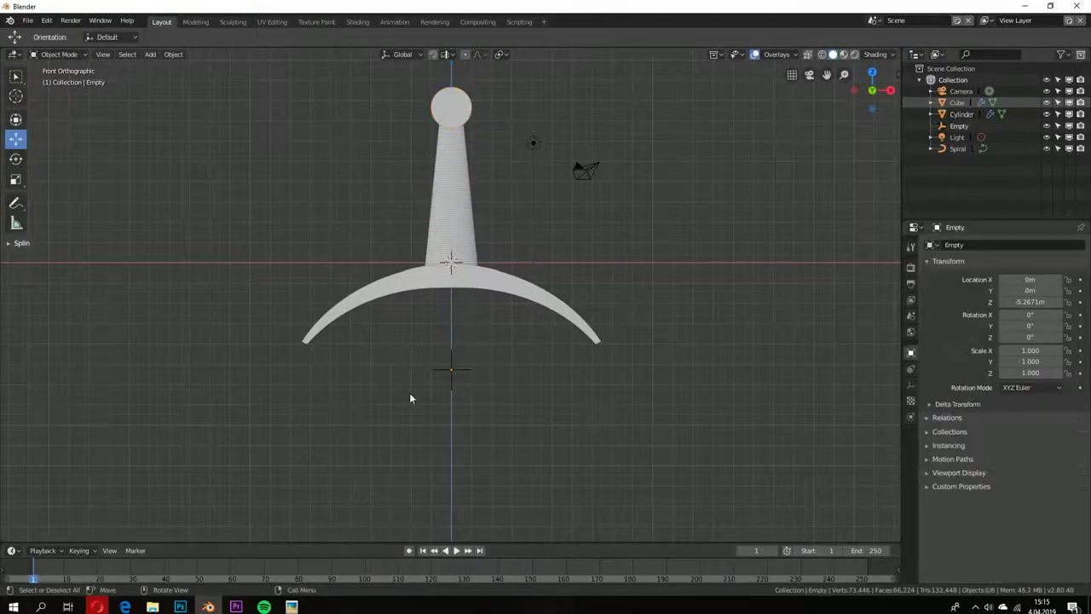
Step: Add a new cube below the crossguard and scale it along one axis
key("shift+a")
key("g")
left_click(479, 331)
key("Tab")
mouse_move(479, 331)
middle_mouse_down()
mouse_move(438, 369)
mouse_move(648, 358)
mouse_move(409, 415)
mouse_move(431, 375)
mouse_move(418, 341)
middle_mouse_up()
key("Tab")
scroll(446, 416, "up", 3)
key("s")
key("z")
left_click(616, 285)
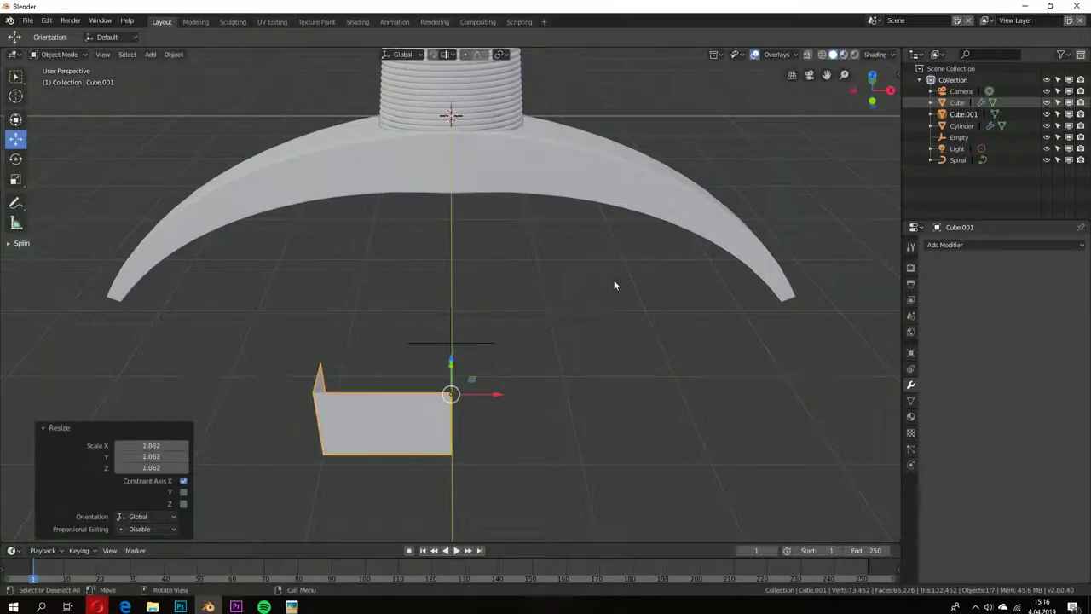
mouse_move(613, 285)
middle_mouse_down()
mouse_move(426, 371)
mouse_move(511, 318)
mouse_move(428, 350)
middle_mouse_up()
Step: Extrude the cube's front face and dissolve edges to form the blade half-section
key("Tab")
left_click(451, 362)
key("e")
key("alt+a")
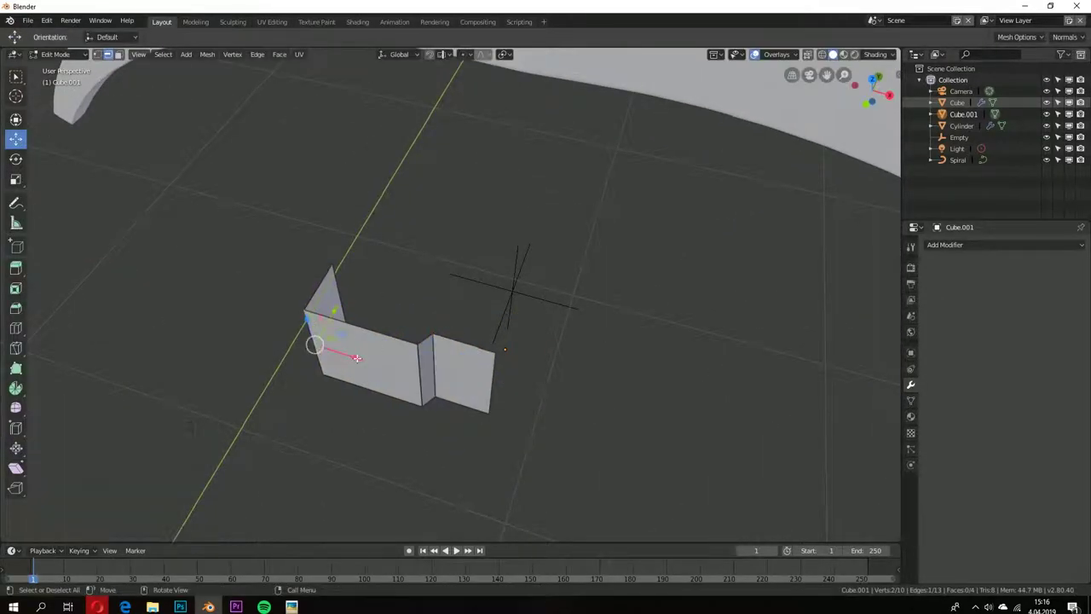
right_click(357, 358)
left_click(348, 345)
key("ctrl+z")
right_click(367, 361)
left_click(348, 423)
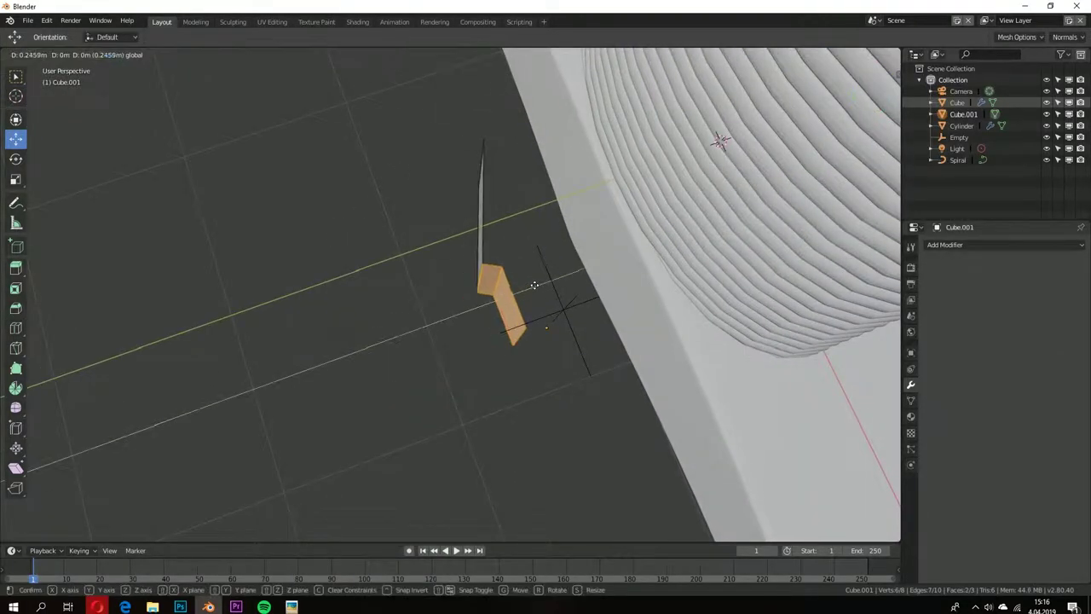
Step: Add a Mirror modifier on X and Y to the blade piece and raise it along Z
left_click(997, 245)
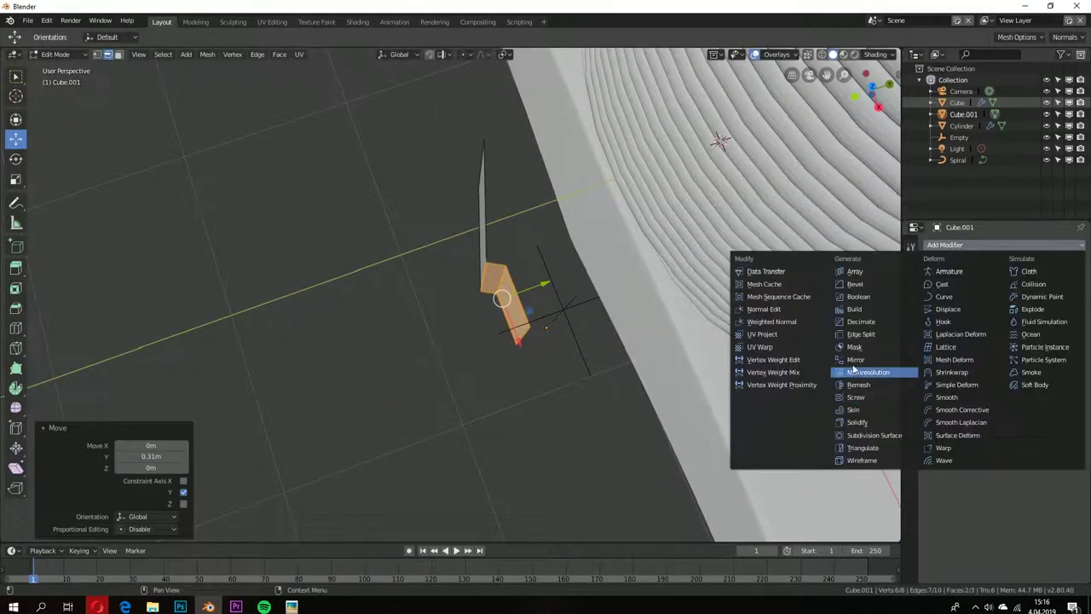
left_click(855, 359)
key("Tab")
key("KP_1")
key("g")
key("z")
left_click(509, 310)
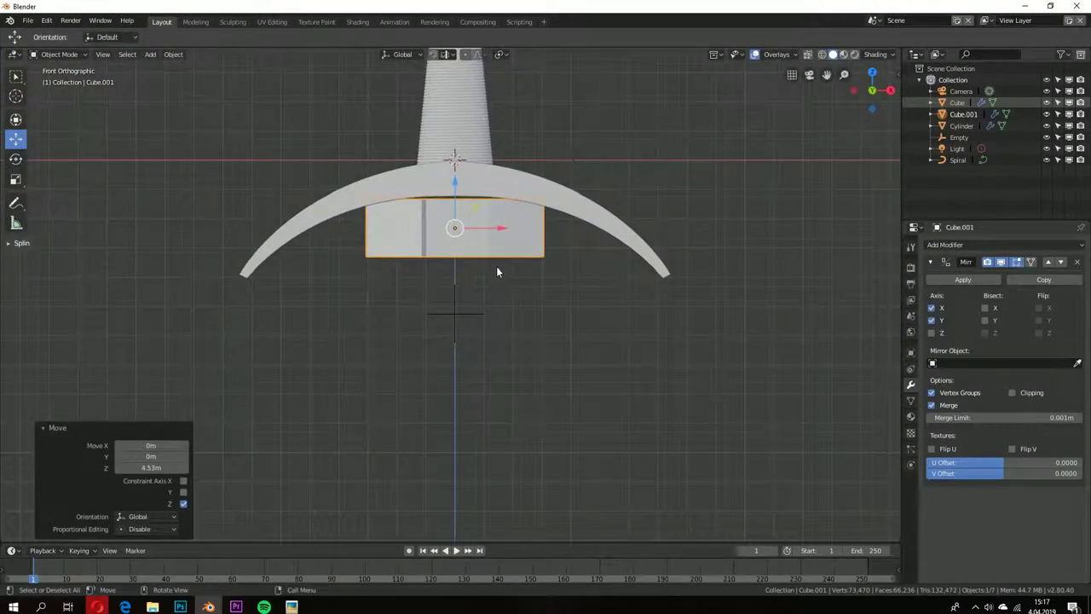
Step: Pull the blade's lower vertices down along Z and scale the blade thinner
key("Tab")
scroll(429, 267, "down", 3)
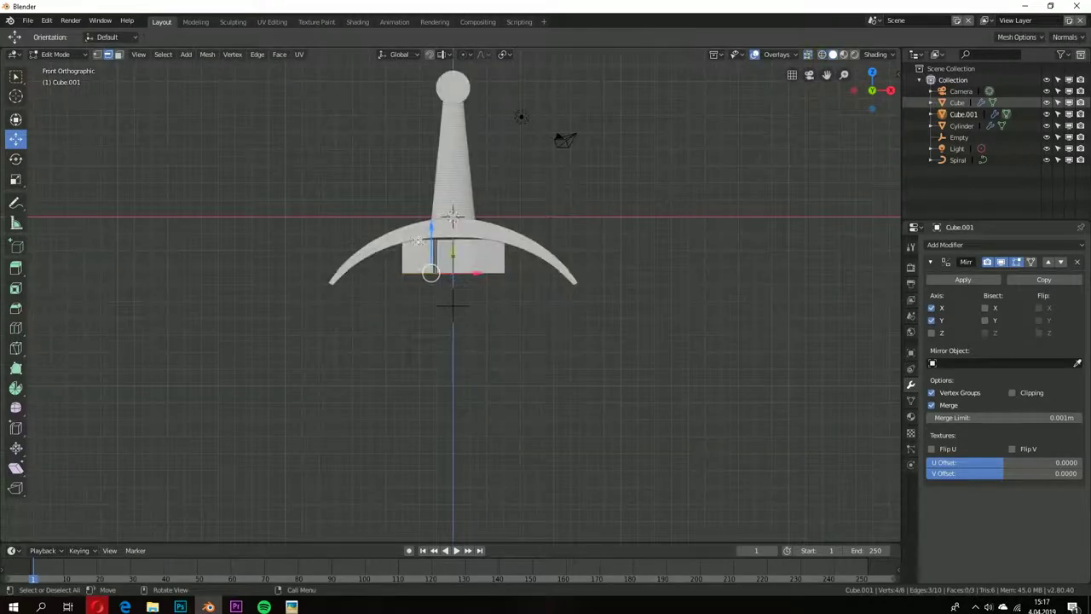
key("g")
key("z")
left_click(595, 331)
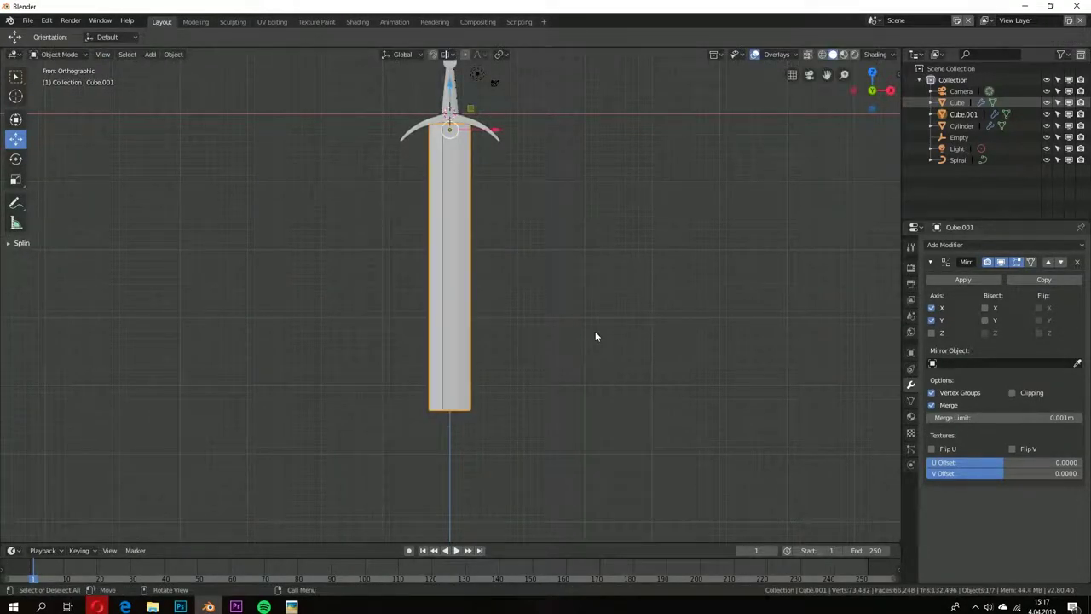
key("s")
left_click(473, 267)
Step: Place the 3D cursor at bottom centre and merge the bottom vertices there into a pointed tip
scroll(477, 430, "up", 5)
scroll(477, 430, "up", 3)
key("shift+space")
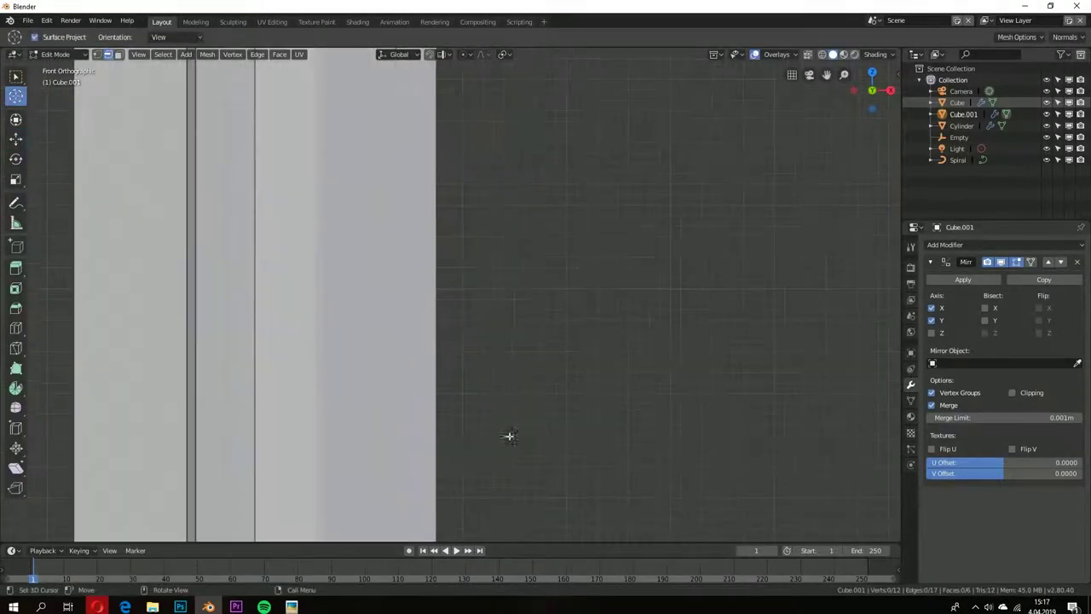
scroll(509, 435, "up", 3)
left_click(522, 399)
scroll(522, 399, "down", 5)
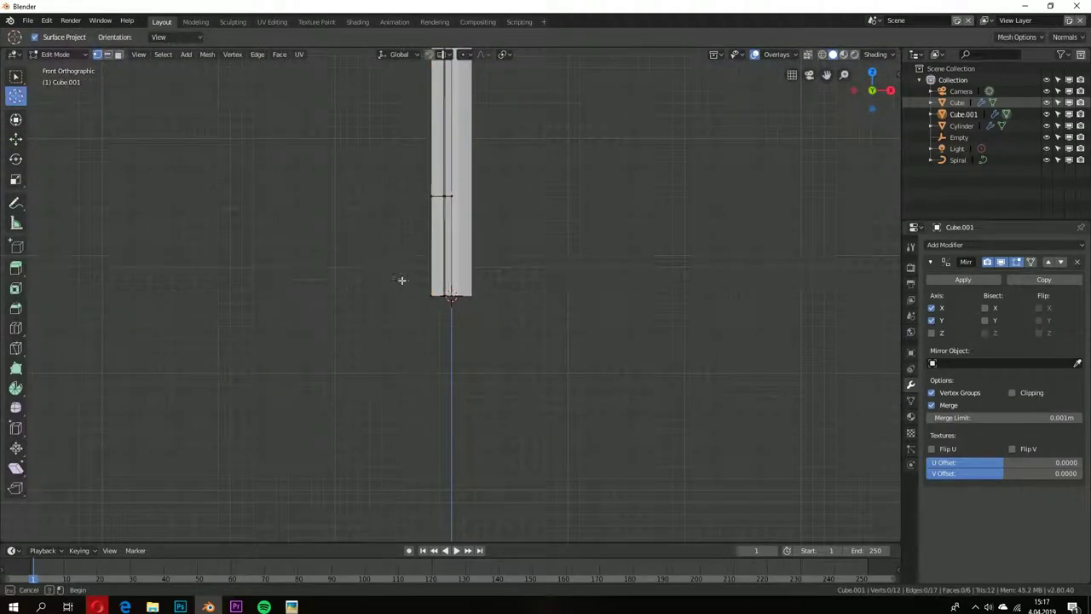
middle_click_drag(401, 280, 543, 369)
key("alt+m")
left_click(507, 305)
Step: From the side view, thin the blade edge along Y, moving edge vertices onto the mirror axis
key("KP_3")
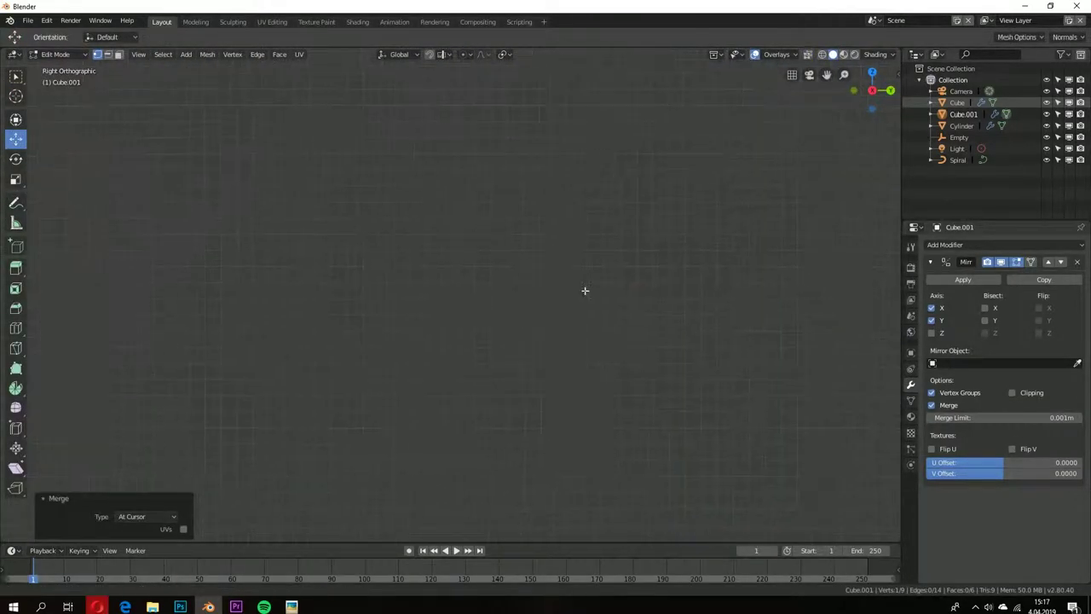
key("g")
key("y")
left_click(449, 230)
middle_click_drag(449, 224, 474, 224, "shift")
key("g")
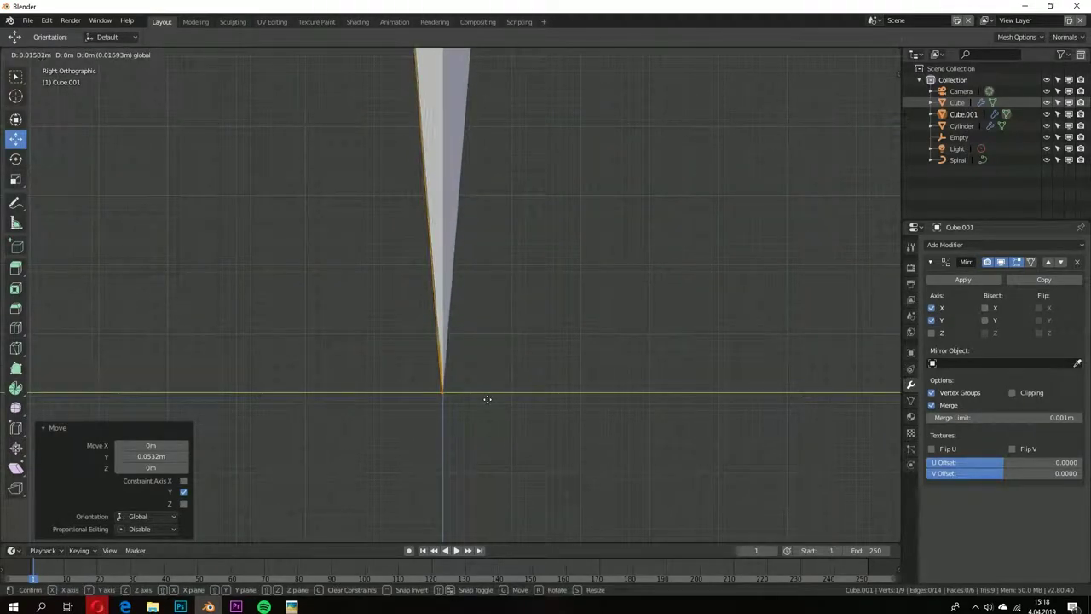
left_click(488, 399)
key("Tab")
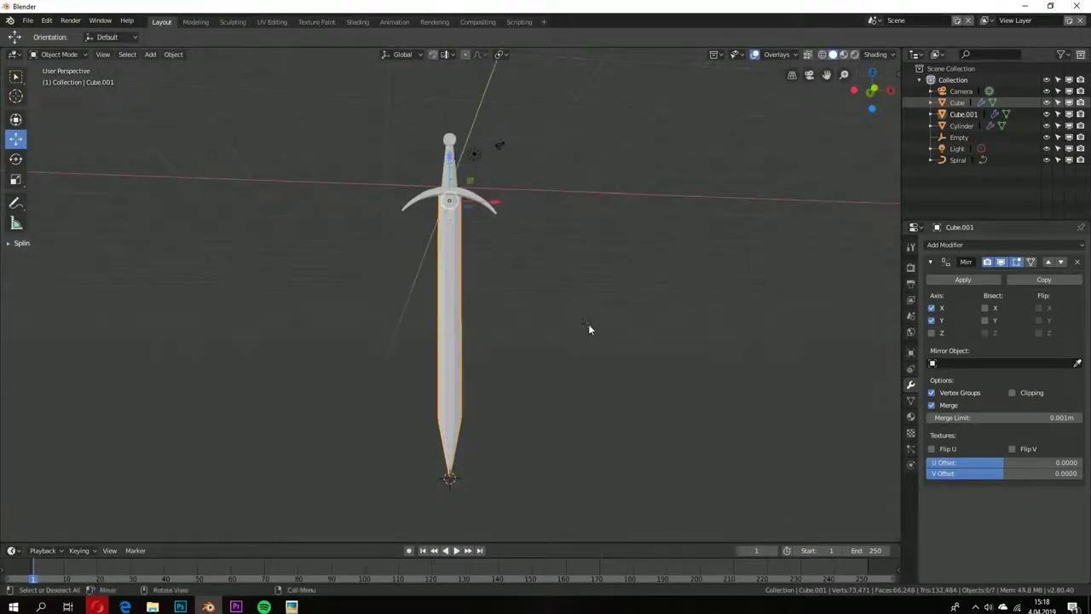
Step: Scale the blade down to 0.532
middle_click_drag(588, 328, 648, 290)
key("s")
left_click(713, 255)
scroll(558, 469, "up", 5)
middle_click_drag(558, 468, 538, 190)
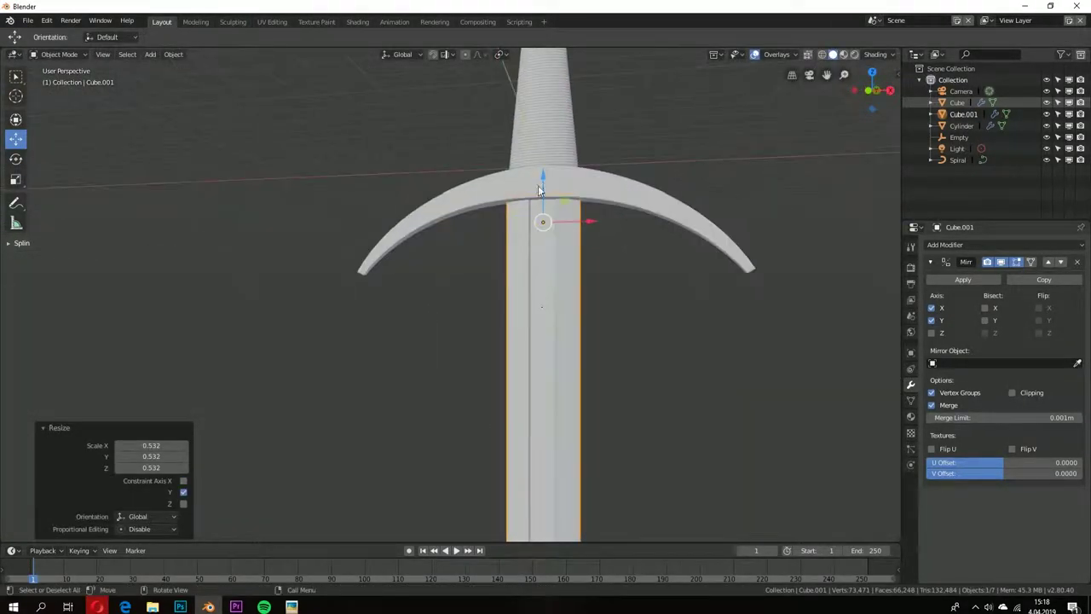
Step: Box-select the blade's top vertices, extrude them wider, and shift them along X
key("Tab")
key("b")
scroll(614, 234, "up", 4)
key("e")
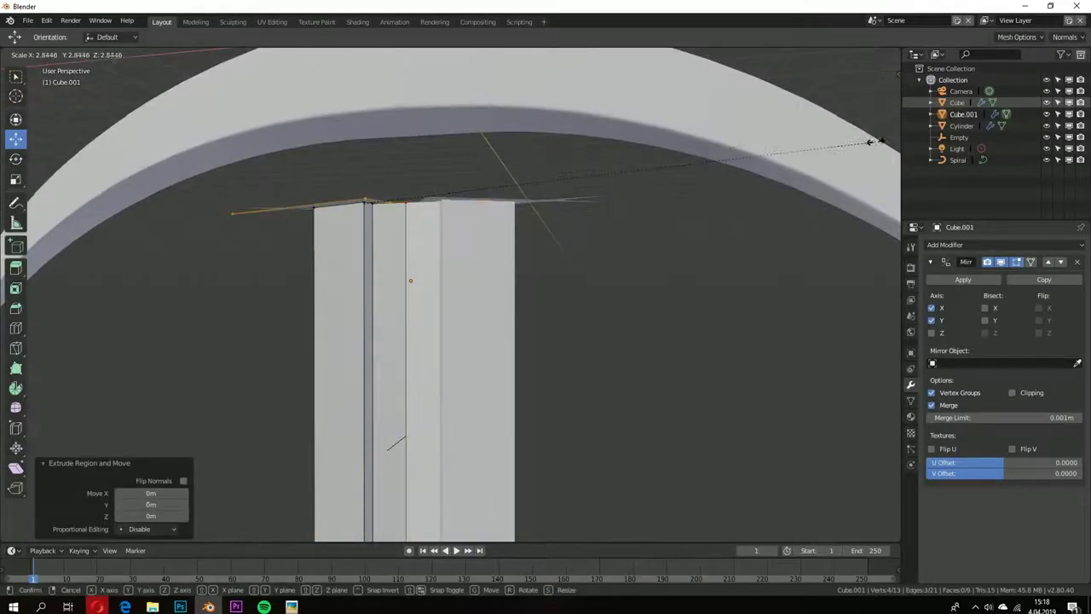
left_click(869, 142)
middle_click_drag(870, 142, 608, 139)
key("x")
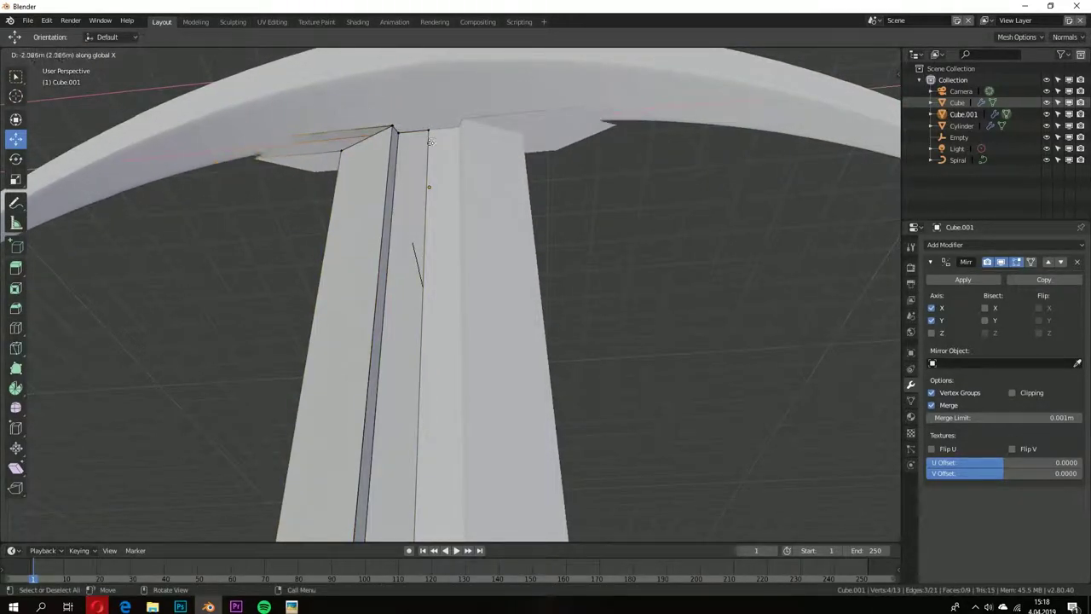
left_click(496, 125)
Step: Extrude the blade top again in place and scale the new top
key("e")
right_click(433, 85)
key("s")
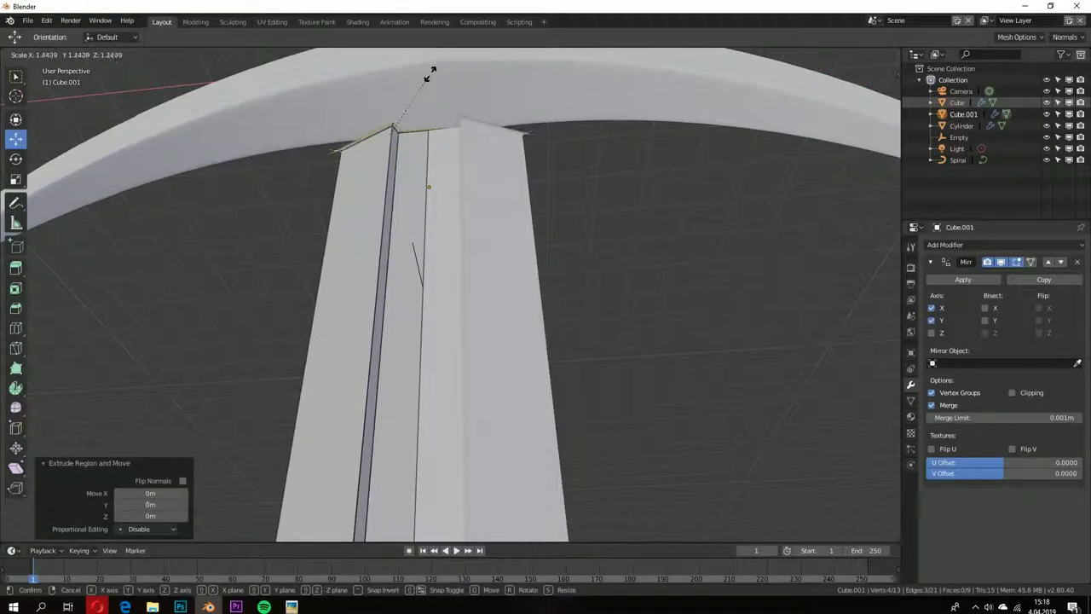
mouse_move(539, 459)
middle_mouse_down()
mouse_move(580, 281)
mouse_move(528, 477)
middle_mouse_up()
key("g")
right_click(528, 477, "ctrl")
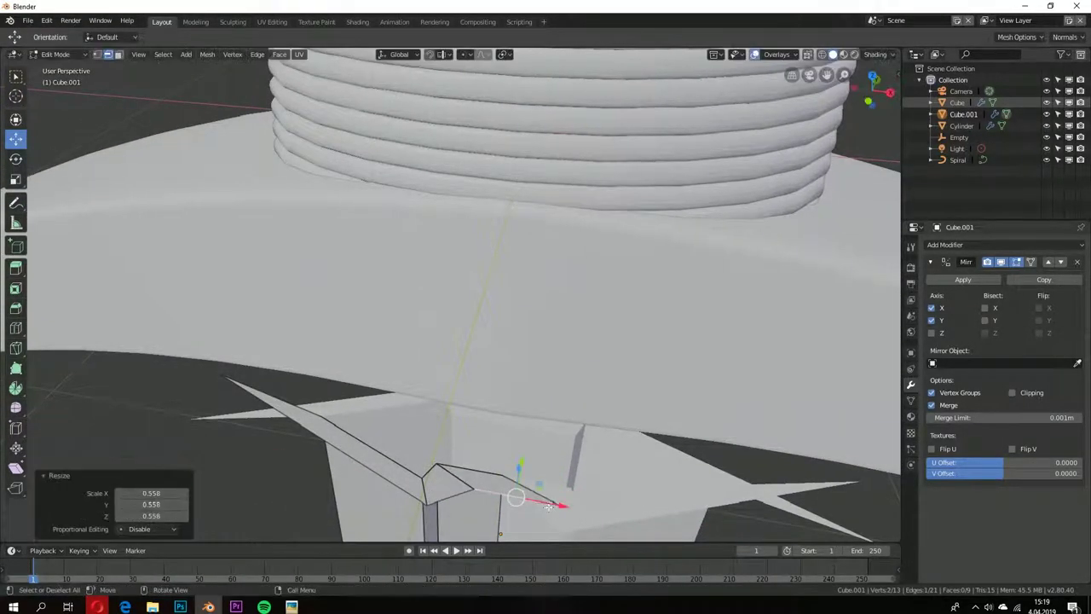
Step: Reshape the collar by moving individual vertices along Y and X
key("g")
key("y")
left_click(282, 385)
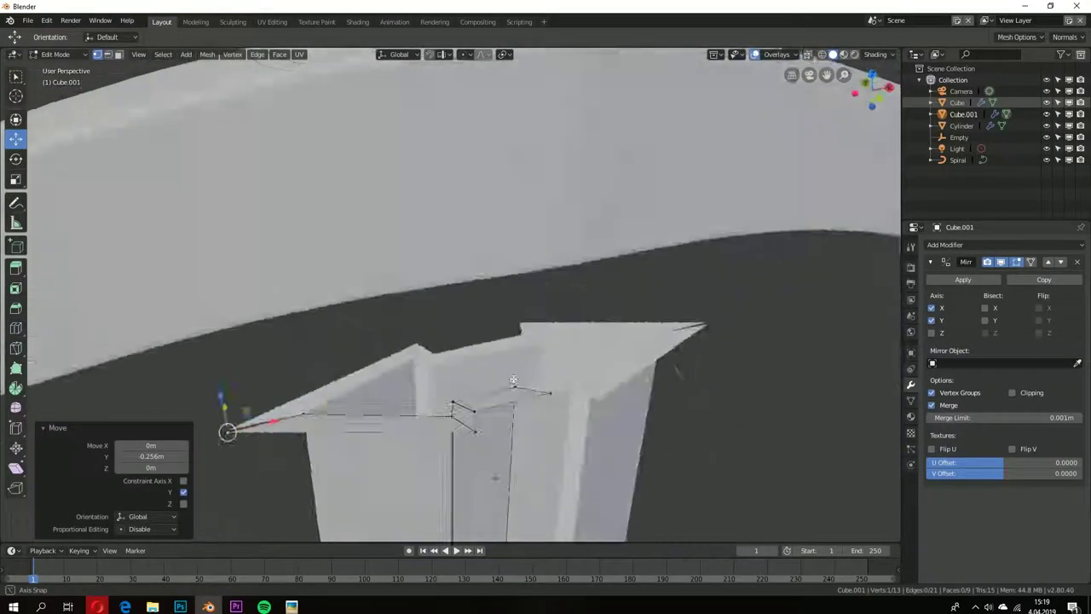
mouse_move(281, 385)
middle_mouse_down()
mouse_move(404, 175)
mouse_move(409, 273)
middle_mouse_up()
key("g")
left_click(404, 175)
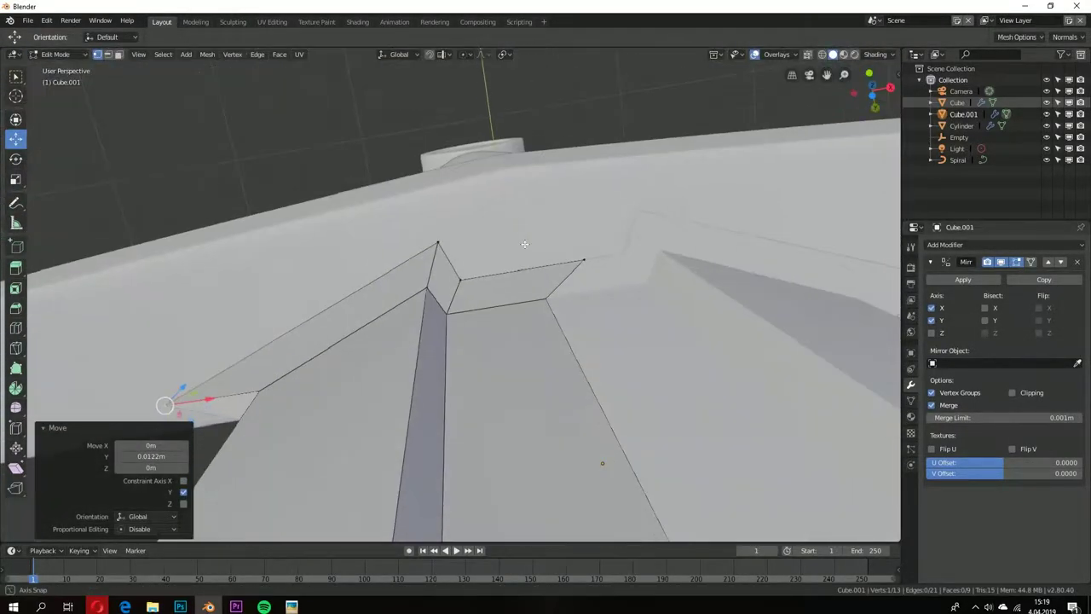
left_click(418, 244)
key("g")
key("x")
left_click(582, 259)
mouse_move(581, 258)
middle_mouse_down()
mouse_move(500, 382)
mouse_move(445, 244)
mouse_move(475, 295)
middle_mouse_up()
Step: Select the collar's top faces and extrude them 0.303 m upward into a thicker collar
left_click(444, 367)
key("e")
right_click(445, 245)
key("ctrl+z")
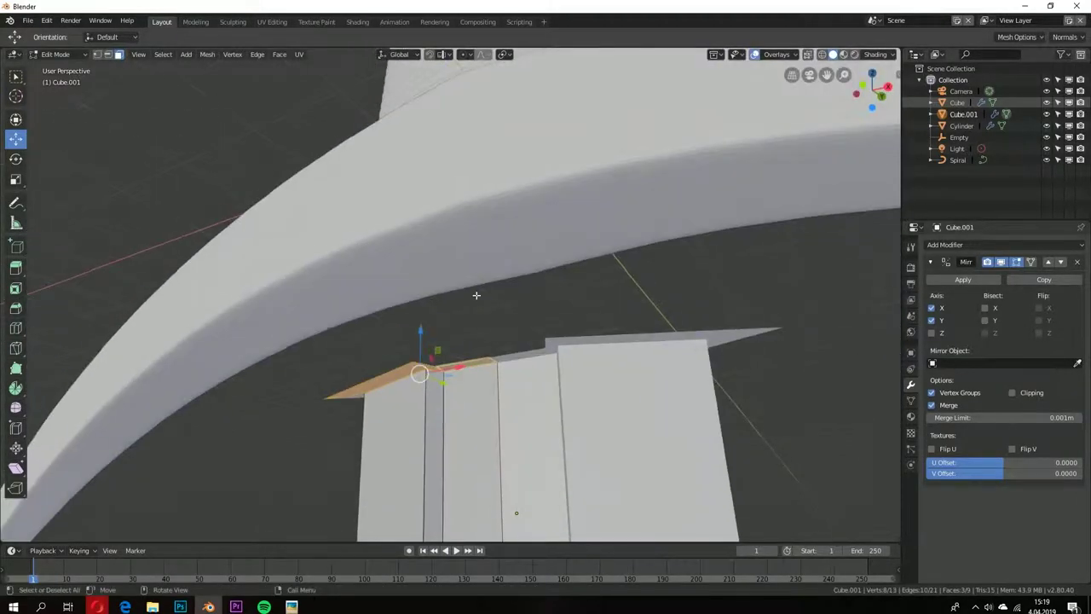
middle_click_drag(426, 363, 474, 219)
left_click(426, 329)
key("e")
key("alt+z")
mouse_move(426, 329)
middle_mouse_down()
mouse_move(443, 414)
mouse_move(645, 370)
mouse_move(626, 339)
middle_mouse_up()
left_click(443, 414)
Step: Duplicate the blade into Cube.002, place the copy, and check its mesh
key("alt+z")
key("Tab")
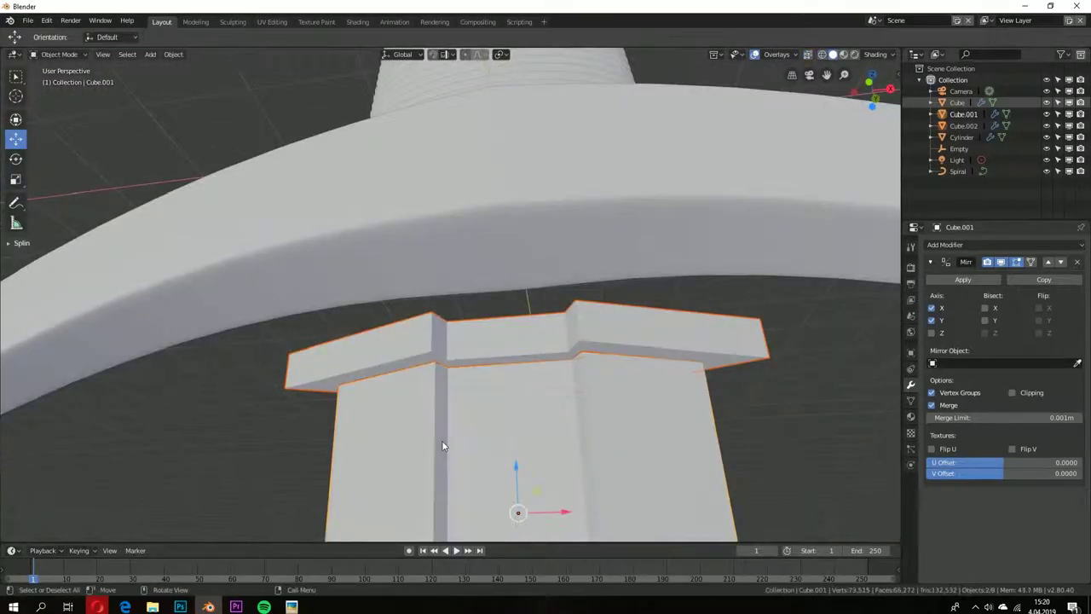
key("shift+d")
left_click(509, 429)
key("Tab")
scroll(745, 397, "down", 3)
scroll(589, 394, "down", 4)
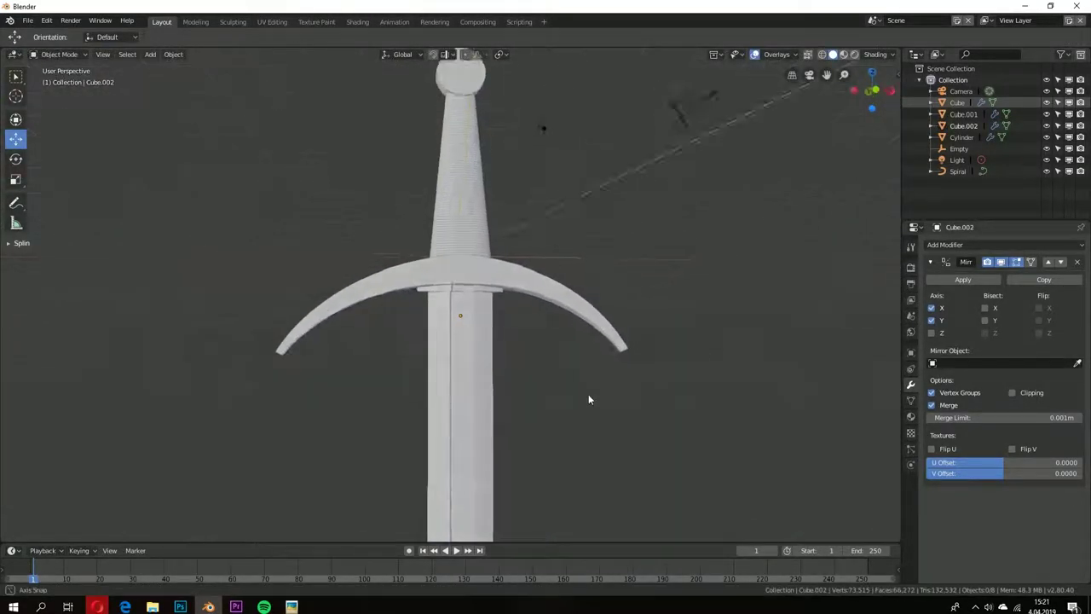
scroll(456, 478, "down", 3)
key("Tab")
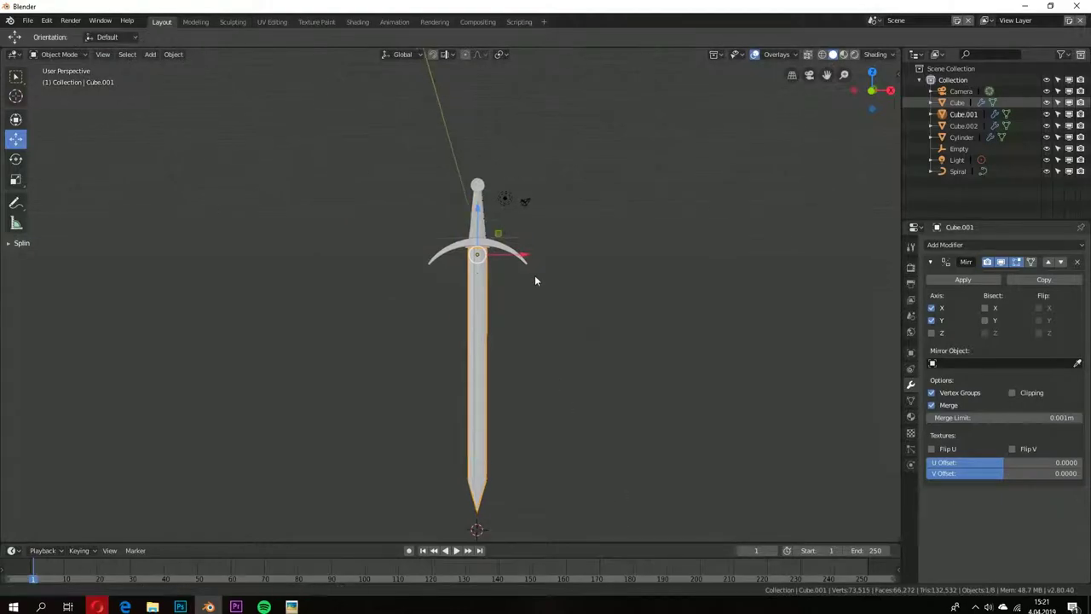
Step: Orbit around the finished sword to inspect the crossguard and blade
mouse_move(535, 275)
middle_mouse_down()
mouse_move(378, 302)
mouse_move(522, 220)
middle_mouse_up()
scroll(522, 220, "up", 4)
mouse_move(627, 191)
middle_mouse_down()
mouse_move(460, 203)
mouse_move(414, 182)
mouse_move(410, 191)
mouse_move(414, 180)
mouse_move(453, 247)
mouse_move(662, 247)
middle_mouse_up()
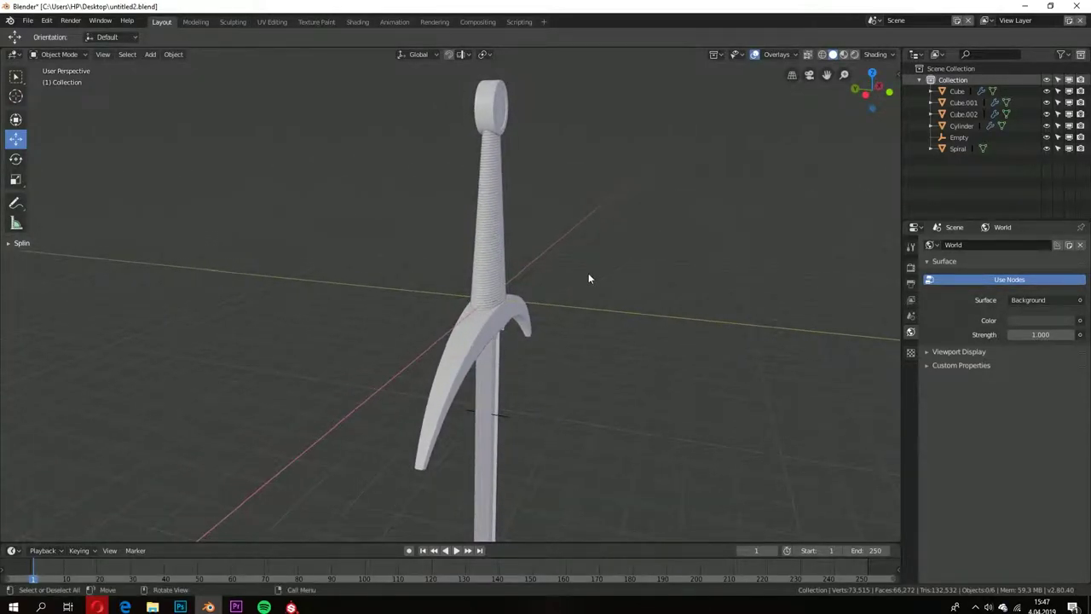